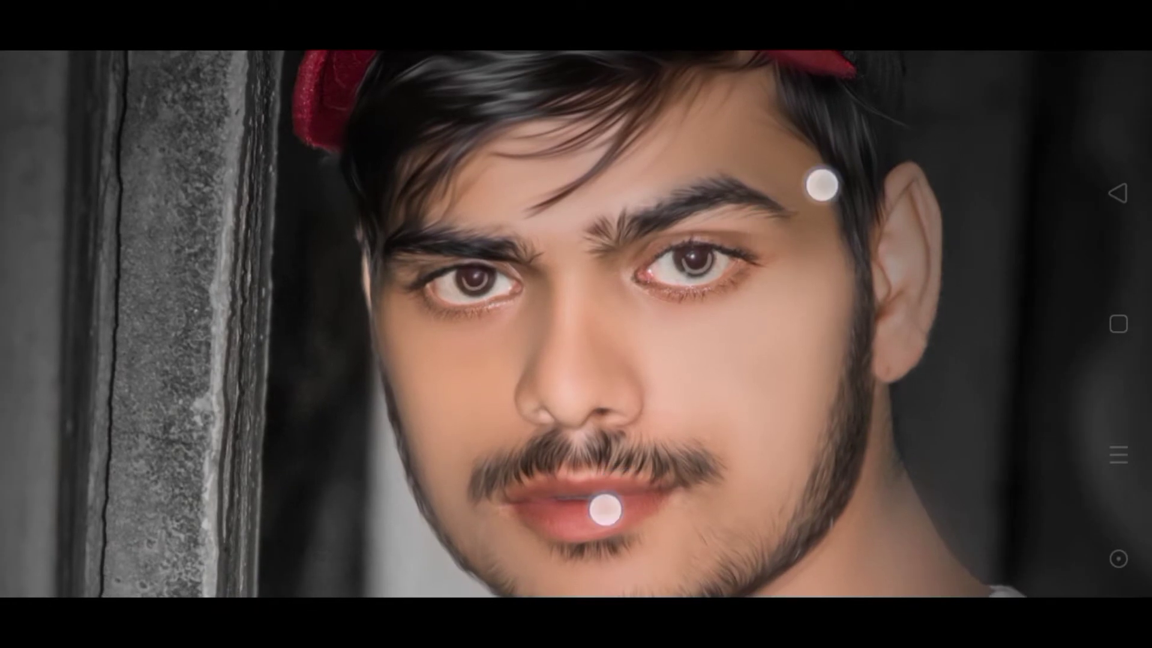
Pan and zoom across the retouched portrait to inspect the smoothed face skin and red cap.
drag(767, 225, 851, 123)
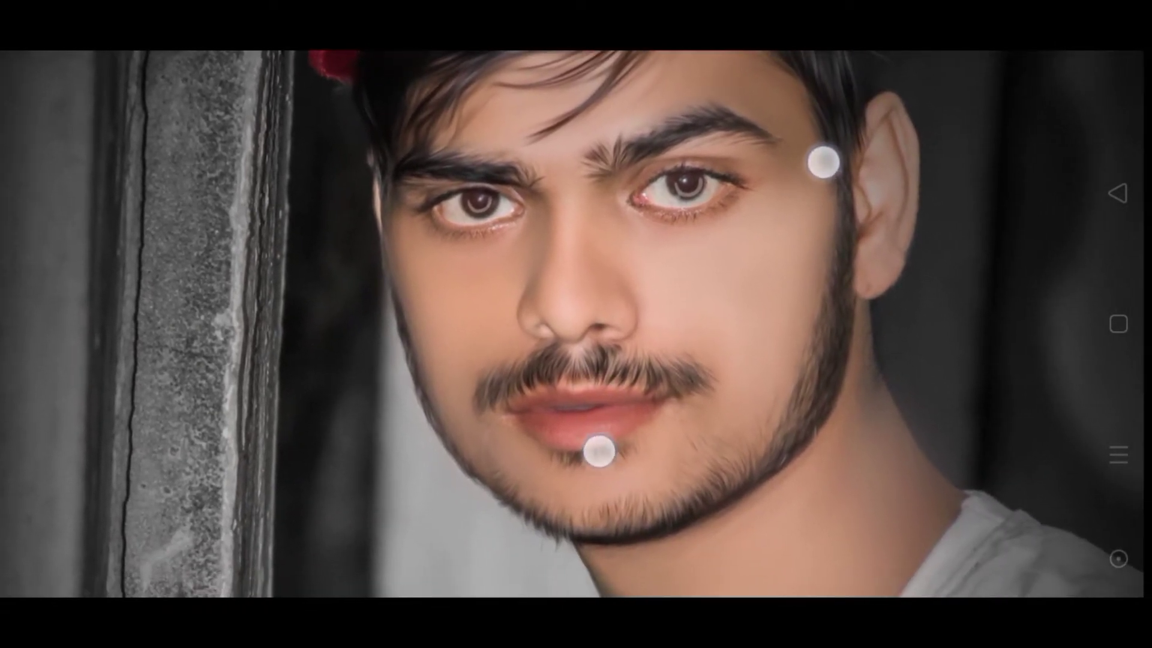
mouse_move(596, 450)
mouse_down()
mouse_move(642, 480)
mouse_move(660, 446)
mouse_up()
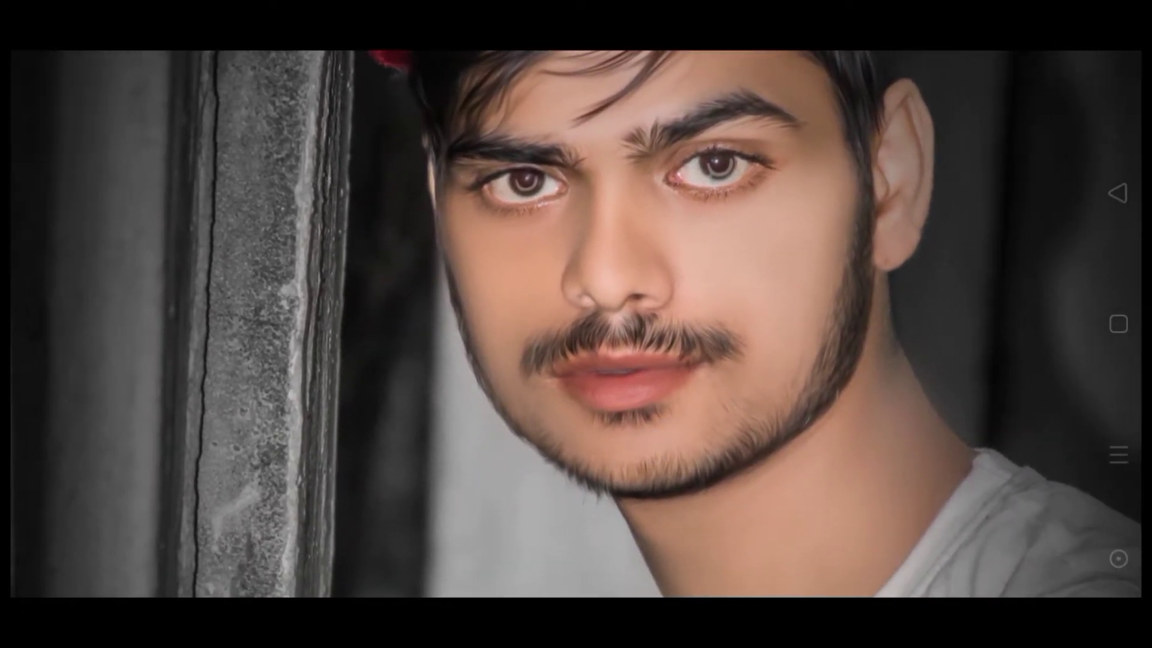
drag(702, 414, 666, 404)
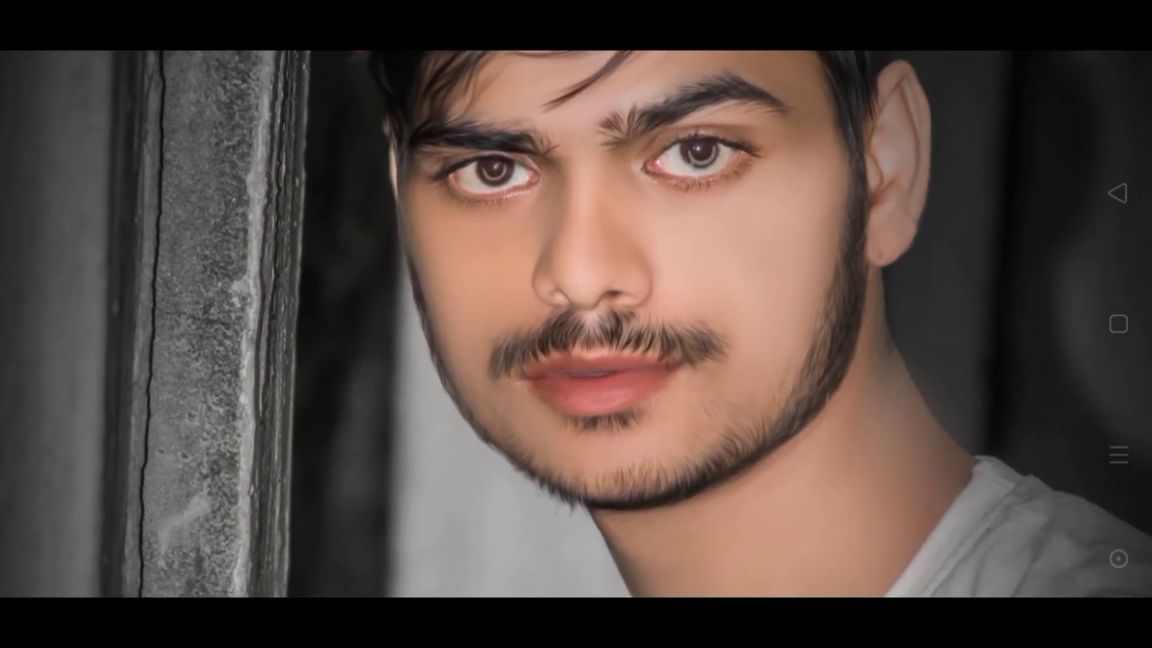
mouse_move(724, 435)
mouse_down()
mouse_move(674, 432)
mouse_move(669, 418)
mouse_move(616, 423)
mouse_up()
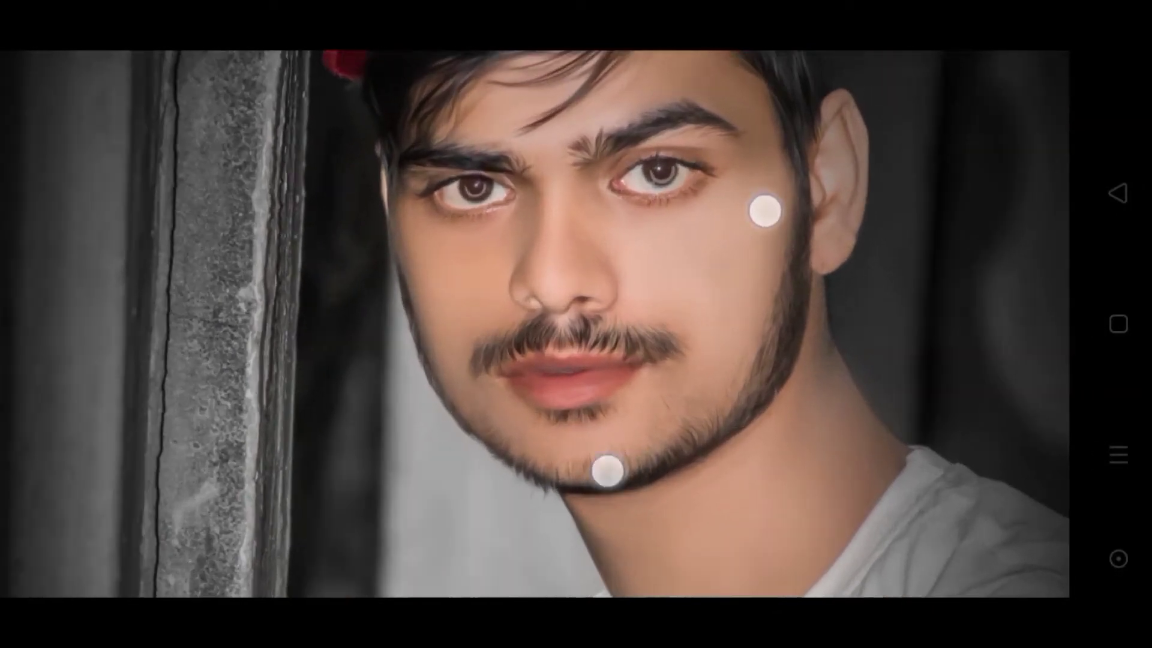
drag(606, 468, 656, 436)
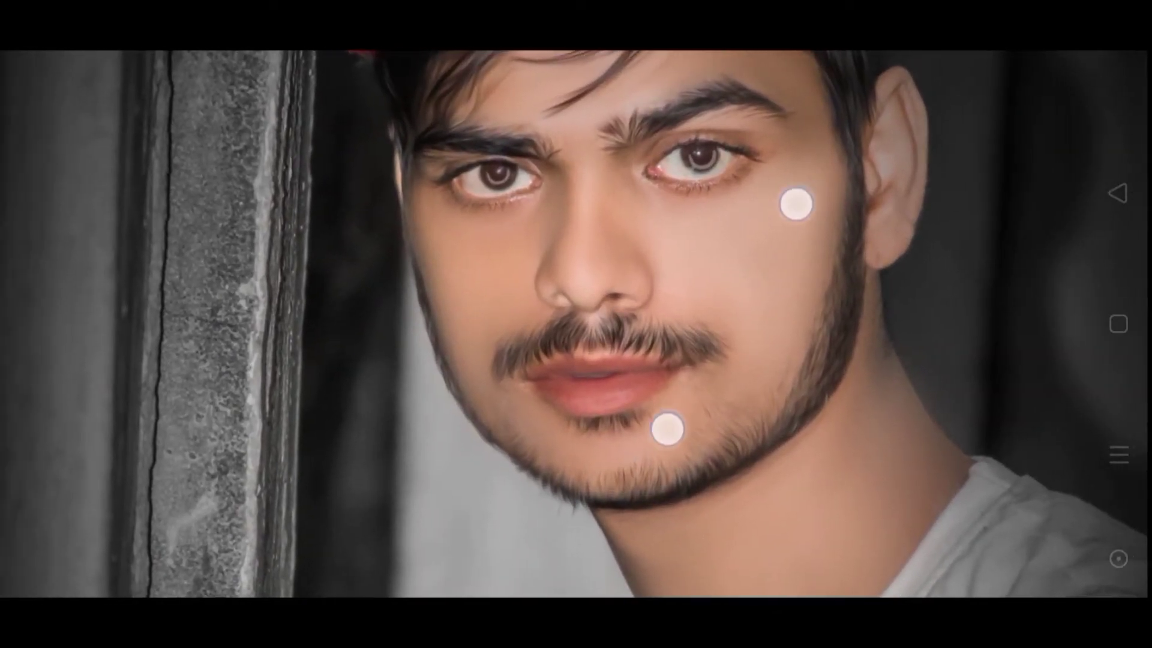
mouse_move(740, 205)
mouse_down()
mouse_move(733, 219)
mouse_move(704, 183)
mouse_move(684, 203)
mouse_up()
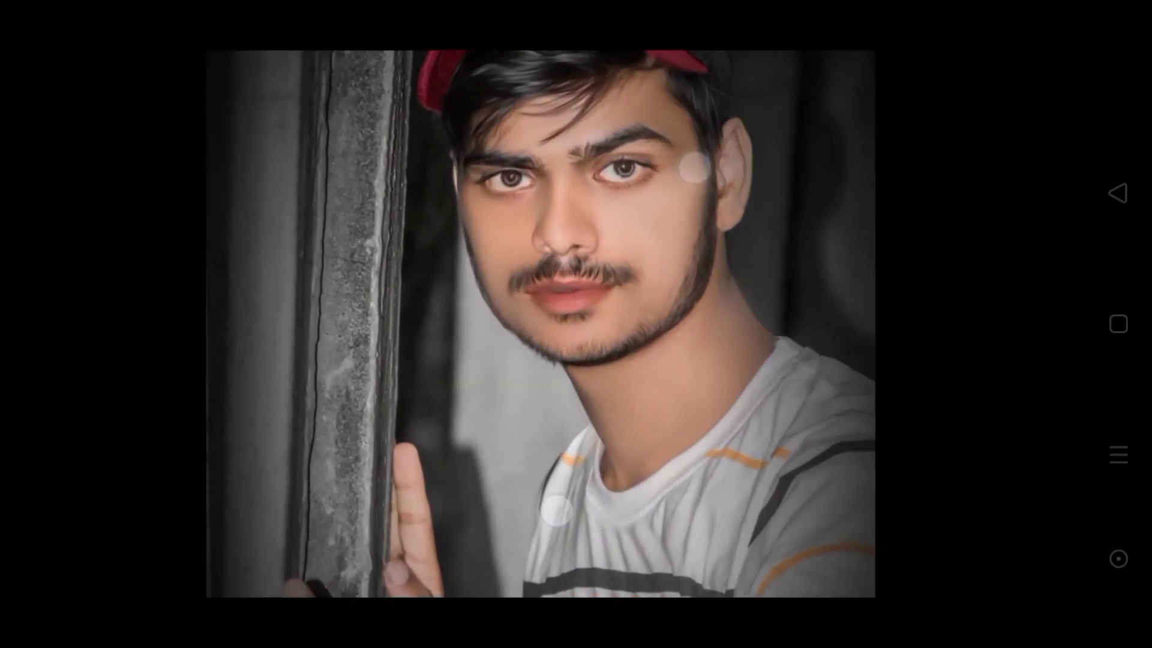
Zoom between a face close-up and the full portrait, resetting with double-taps.
drag(643, 411, 586, 515)
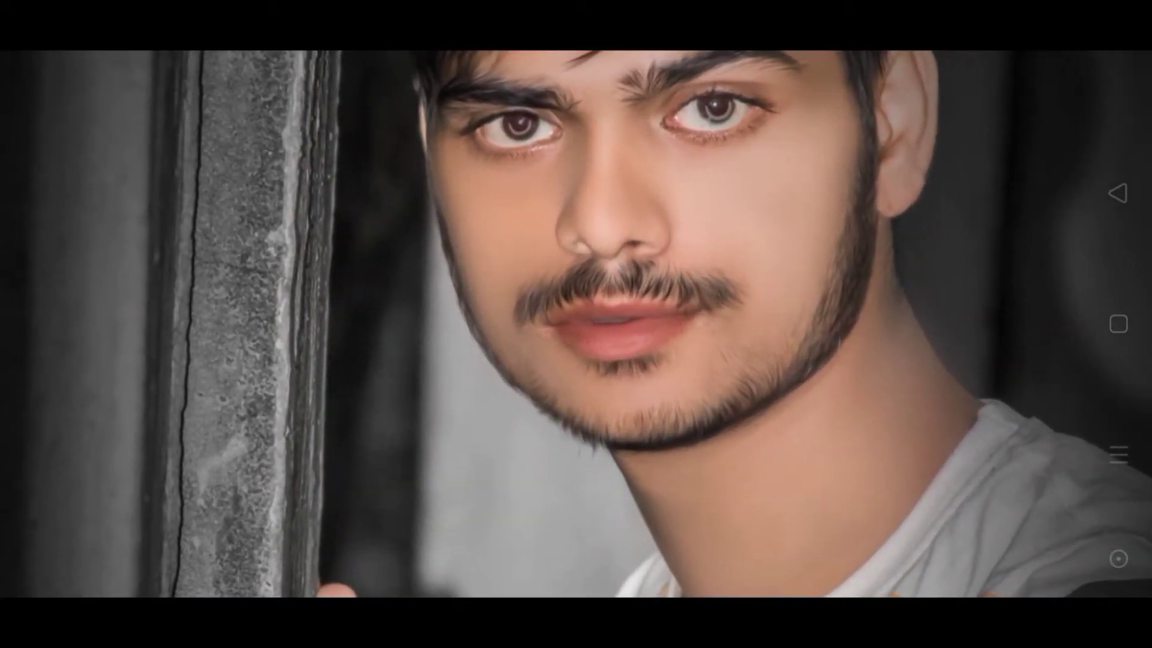
double_click(787, 350)
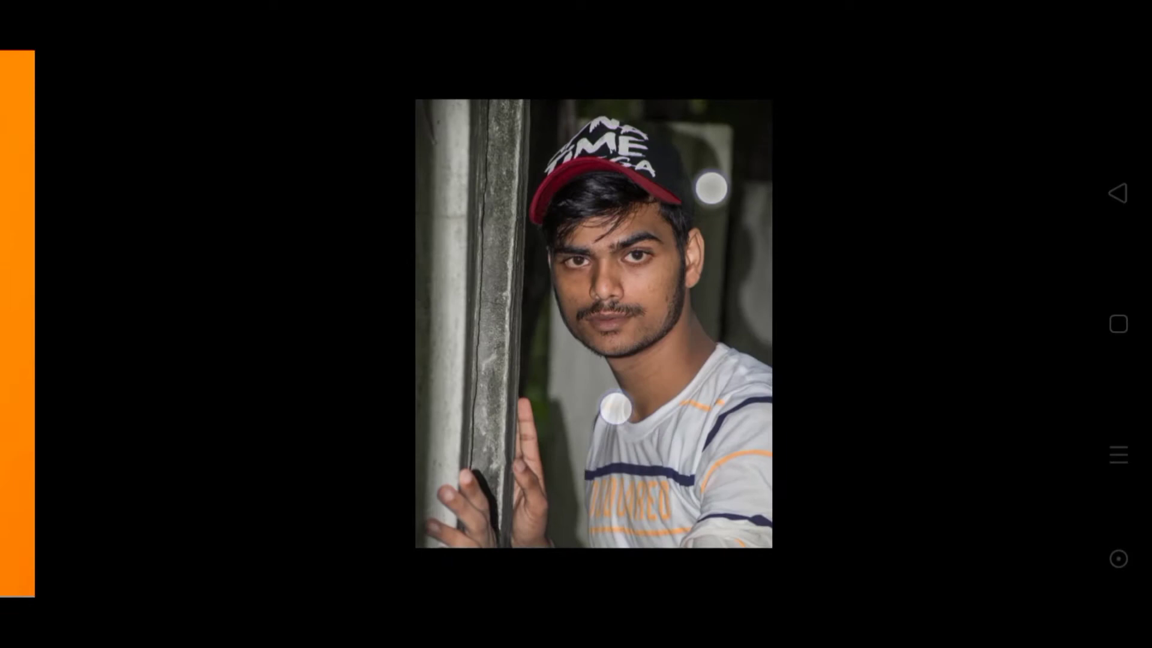
drag(615, 408, 654, 450)
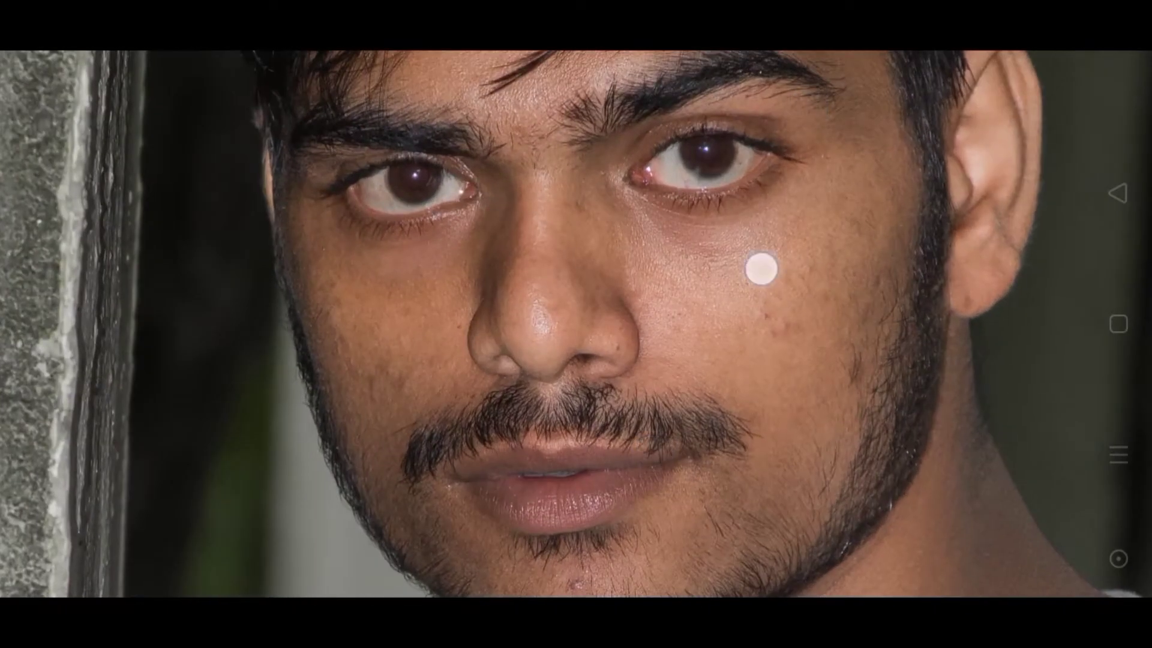
double_click(760, 269)
Share the original portrait to Autodesk SketchBook and turn it upright.
click(709, 307)
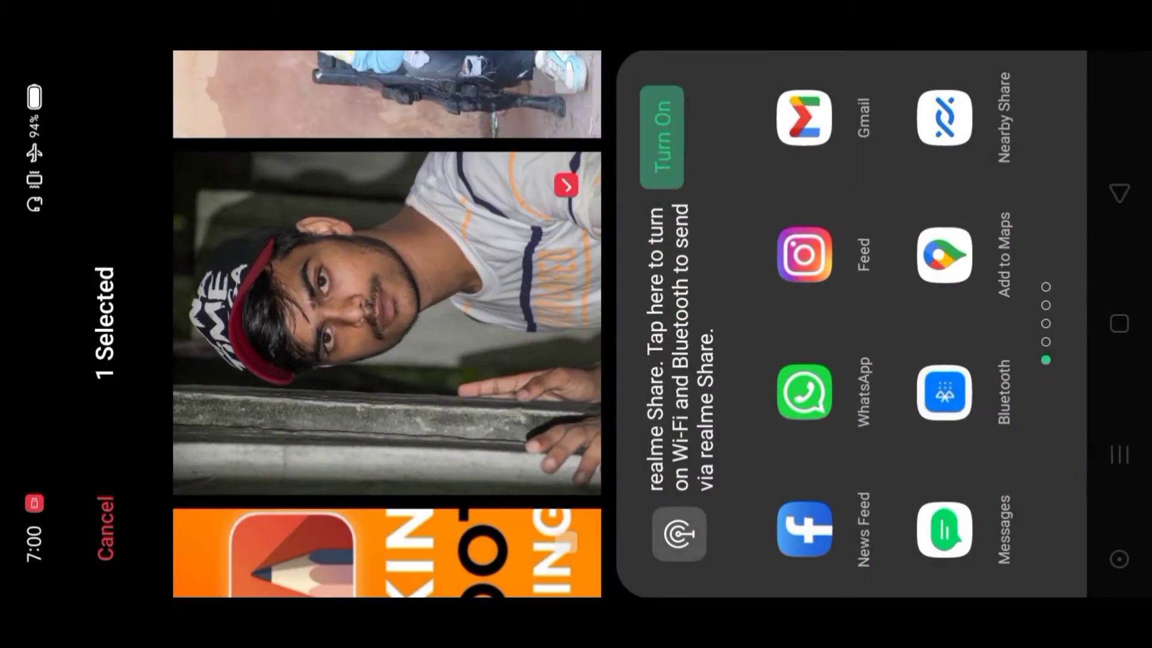
drag(905, 270, 906, 493)
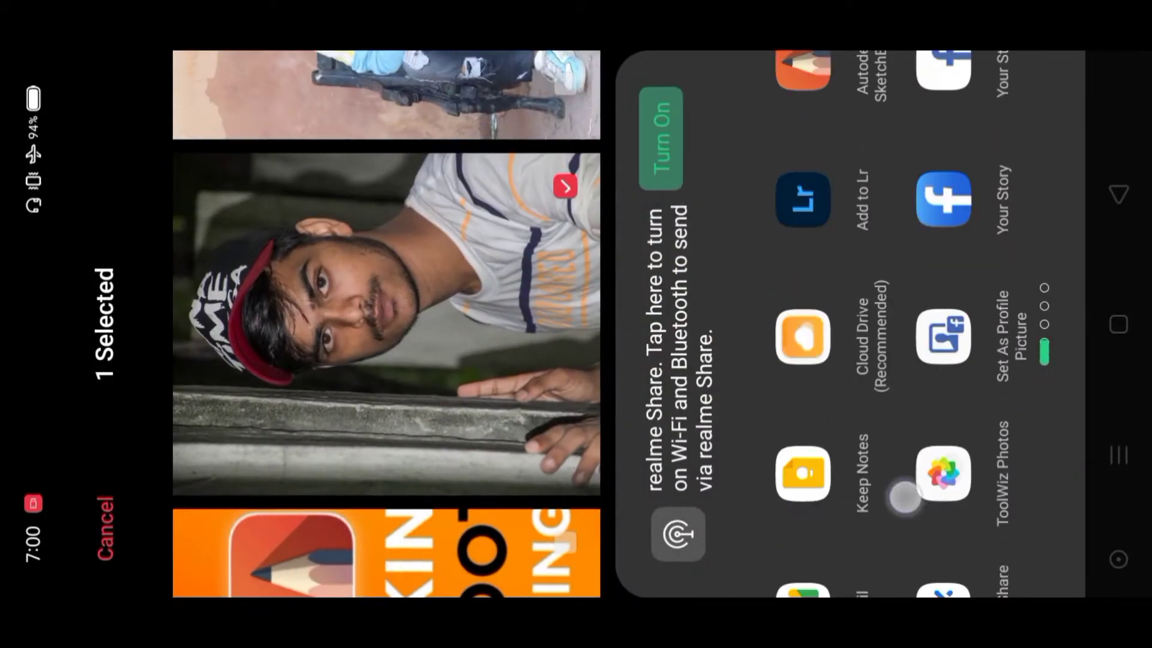
click(811, 133)
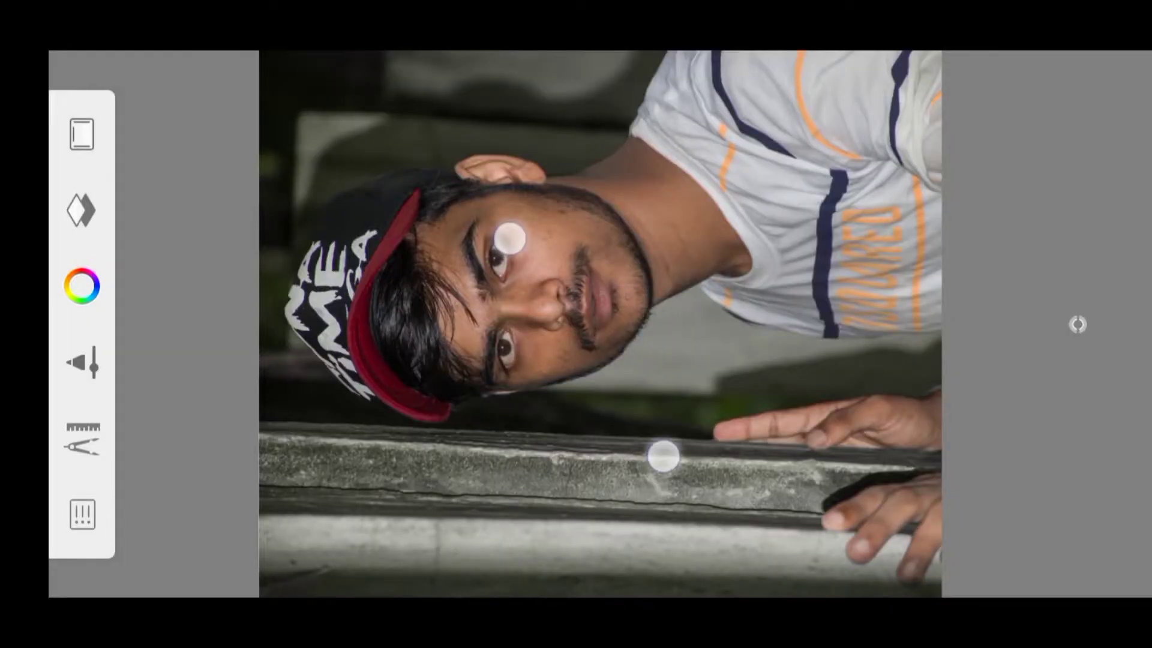
mouse_move(510, 237)
mouse_down()
mouse_move(663, 250)
mouse_move(656, 244)
mouse_move(743, 154)
mouse_move(683, 124)
mouse_move(699, 116)
mouse_move(676, 120)
mouse_move(754, 126)
mouse_move(712, 180)
mouse_move(761, 160)
mouse_move(745, 174)
mouse_move(732, 162)
mouse_move(714, 187)
mouse_up()
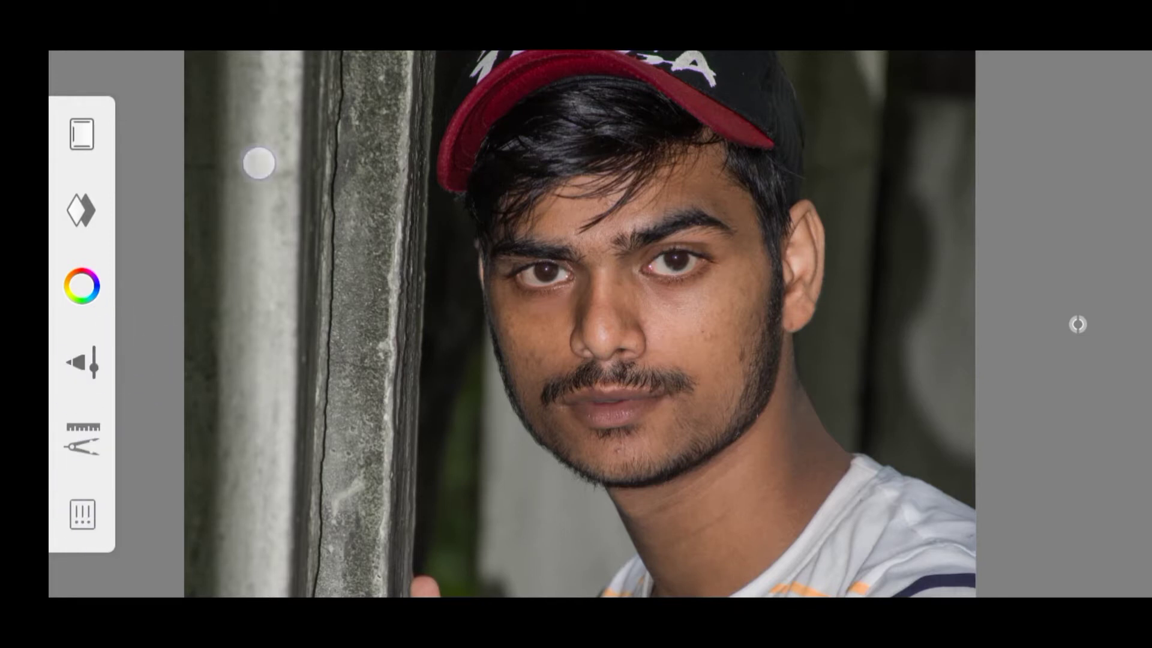
Pick Smudge Flat Brush 3 from the Brush Library's Smudge set and show its settings.
click(81, 363)
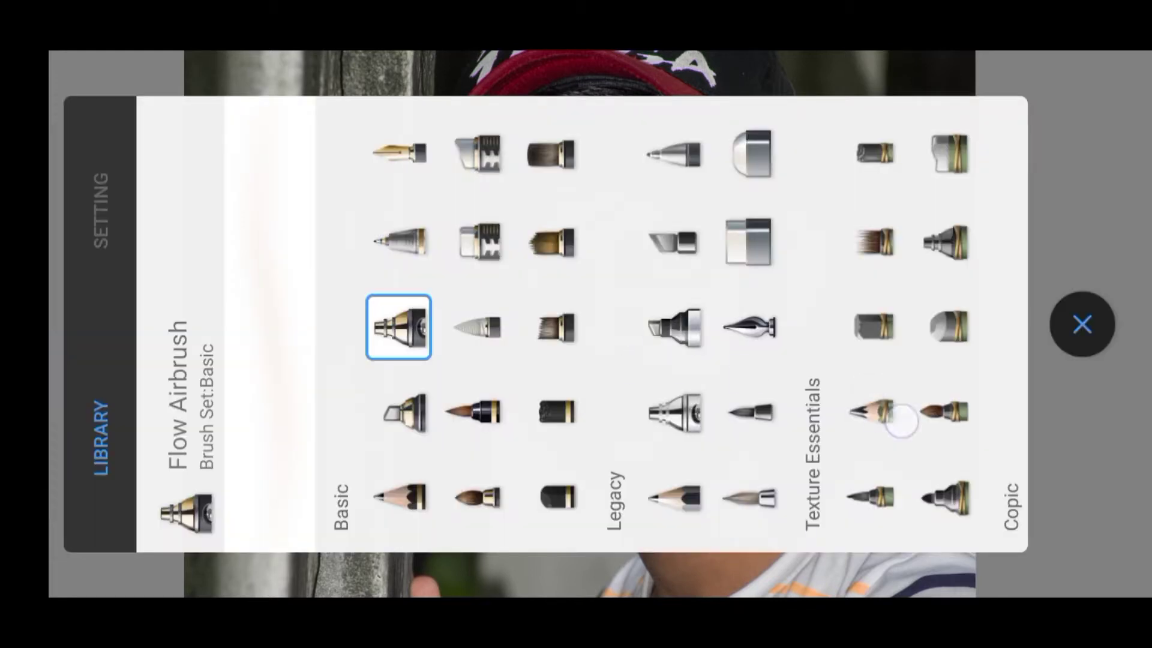
mouse_move(854, 337)
mouse_down()
mouse_move(530, 468)
mouse_move(771, 334)
mouse_up()
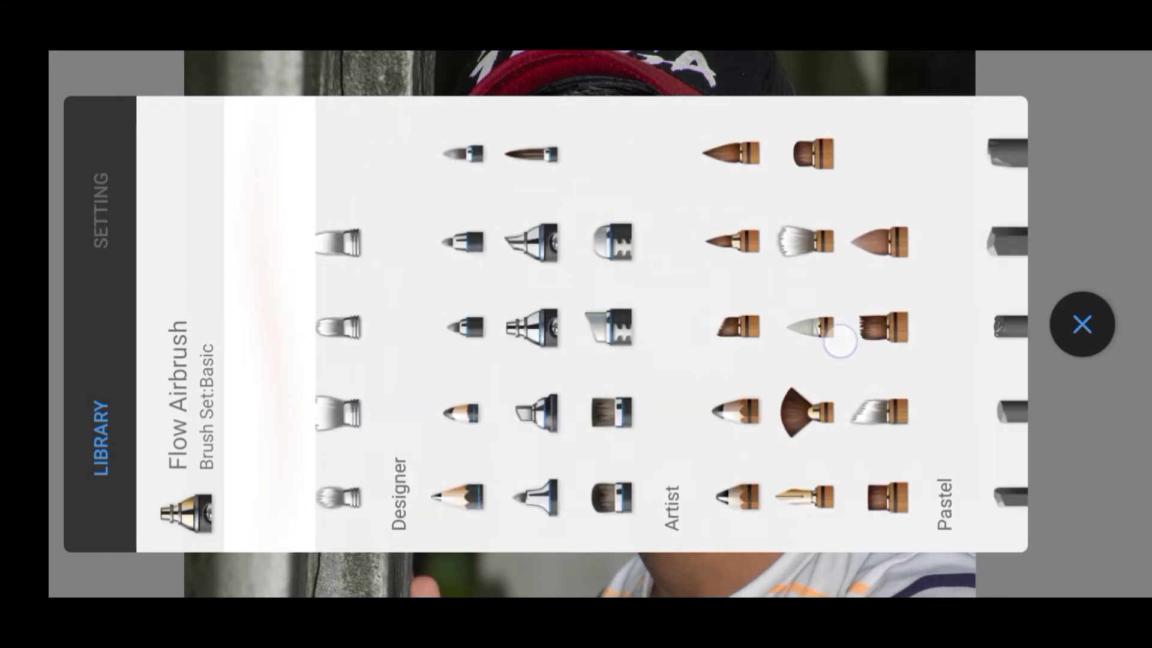
drag(480, 330, 833, 330)
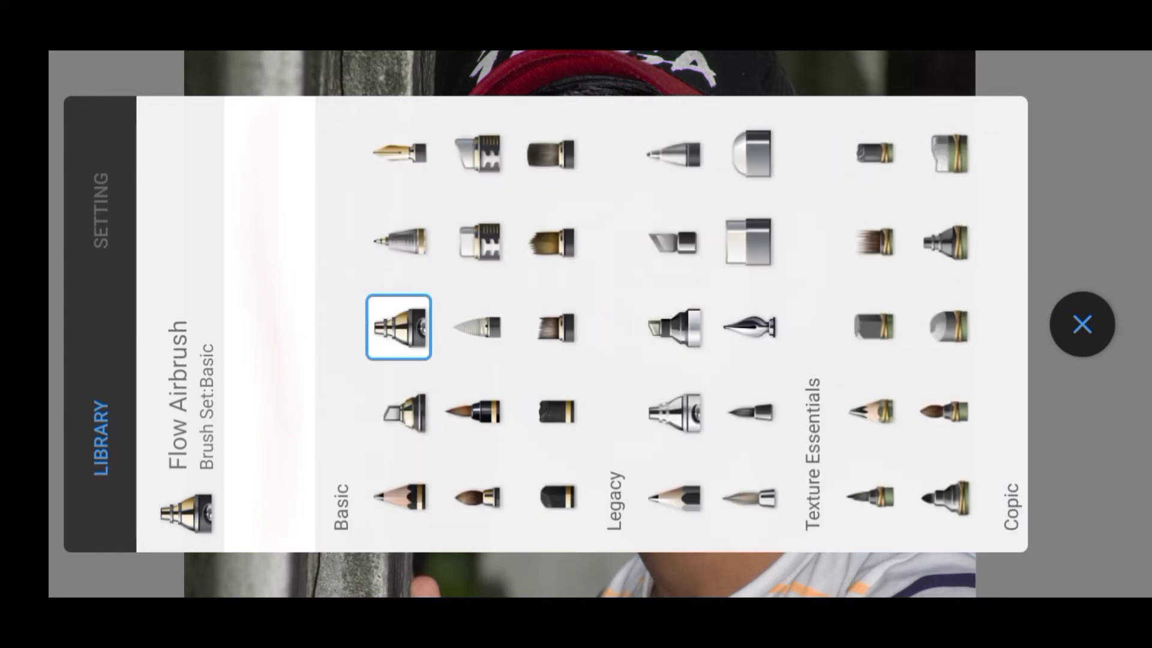
drag(810, 420, 532, 420)
drag(702, 399, 366, 420)
drag(905, 447, 606, 447)
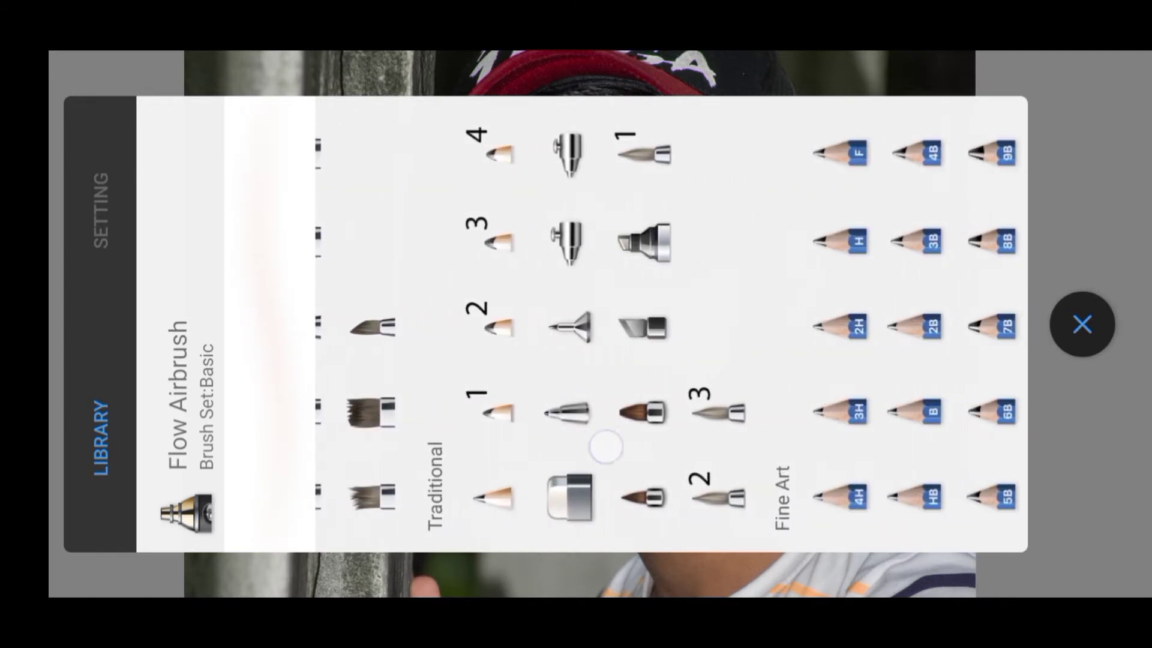
drag(772, 442, 520, 444)
drag(843, 450, 405, 449)
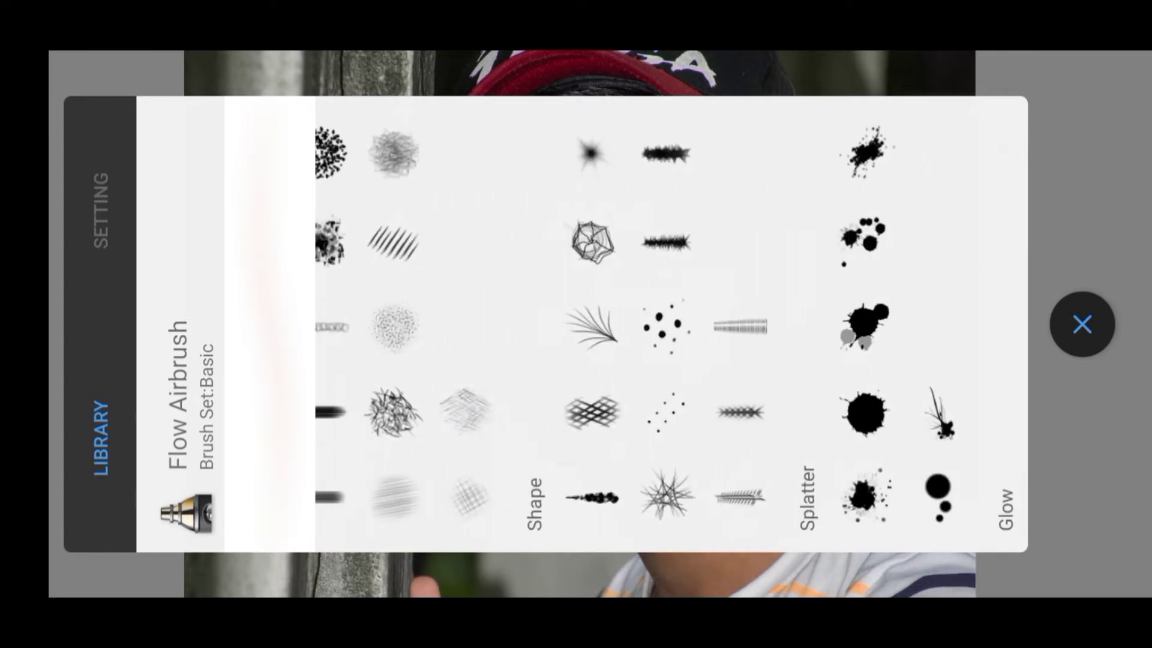
drag(869, 450, 547, 452)
drag(800, 442, 768, 447)
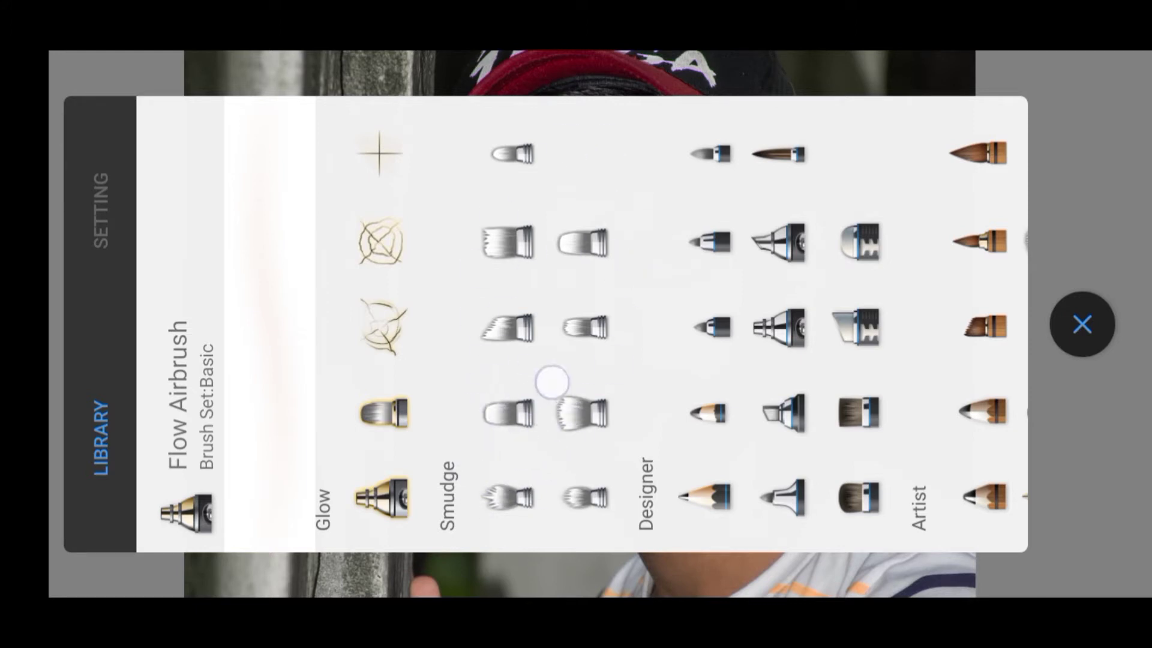
click(504, 412)
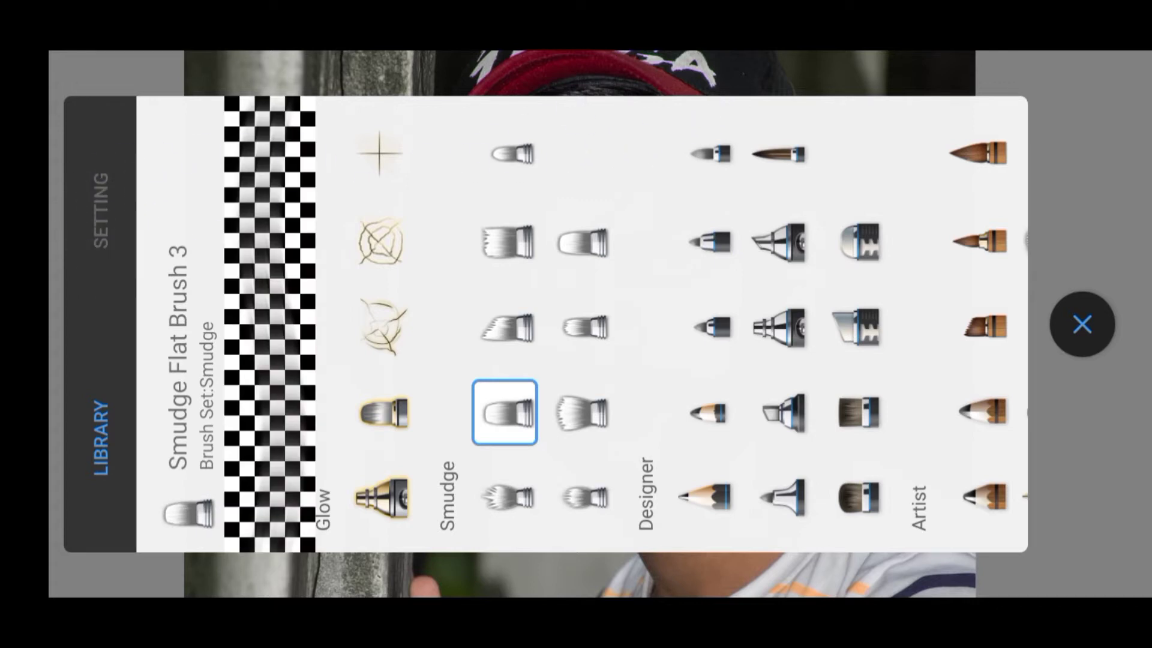
click(105, 198)
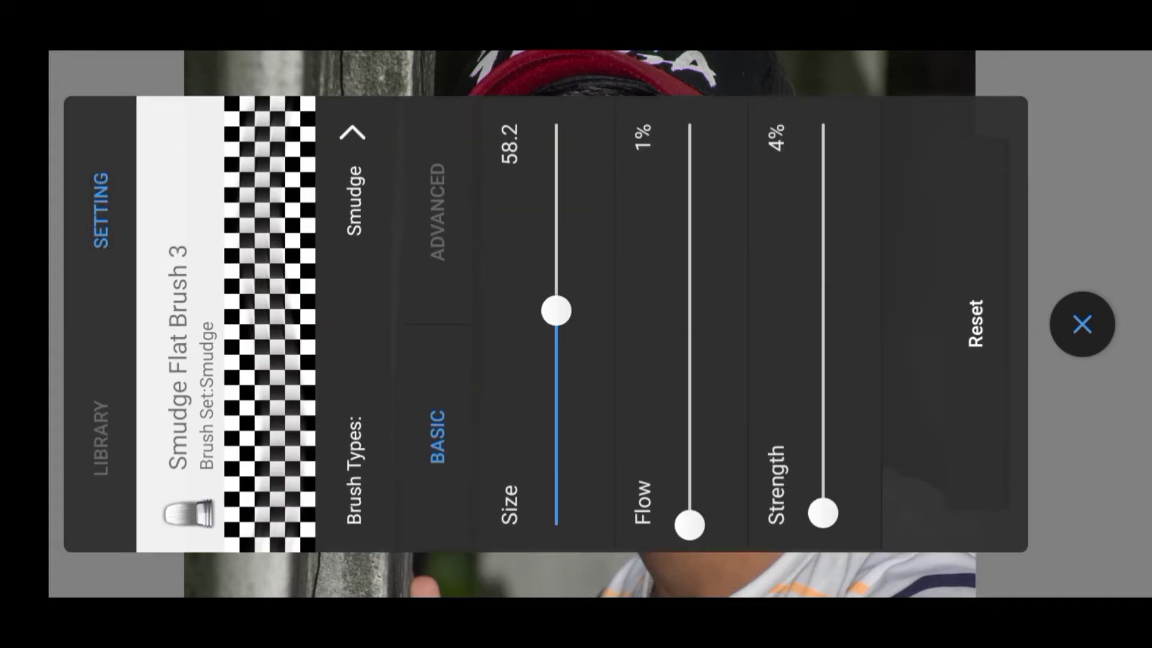
Set the smudge brush to 1% flow, 4% strength and size about 90.
mouse_move(693, 485)
mouse_down()
mouse_move(755, 352)
mouse_move(732, 527)
mouse_move(745, 520)
mouse_up()
mouse_move(822, 512)
mouse_down()
mouse_move(856, 429)
mouse_move(922, 362)
mouse_move(925, 511)
mouse_up()
mouse_move(618, 311)
mouse_down()
mouse_move(620, 124)
mouse_move(624, 200)
mouse_move(606, 327)
mouse_move(712, 244)
mouse_move(738, 201)
mouse_move(765, 182)
mouse_move(748, 248)
mouse_up()
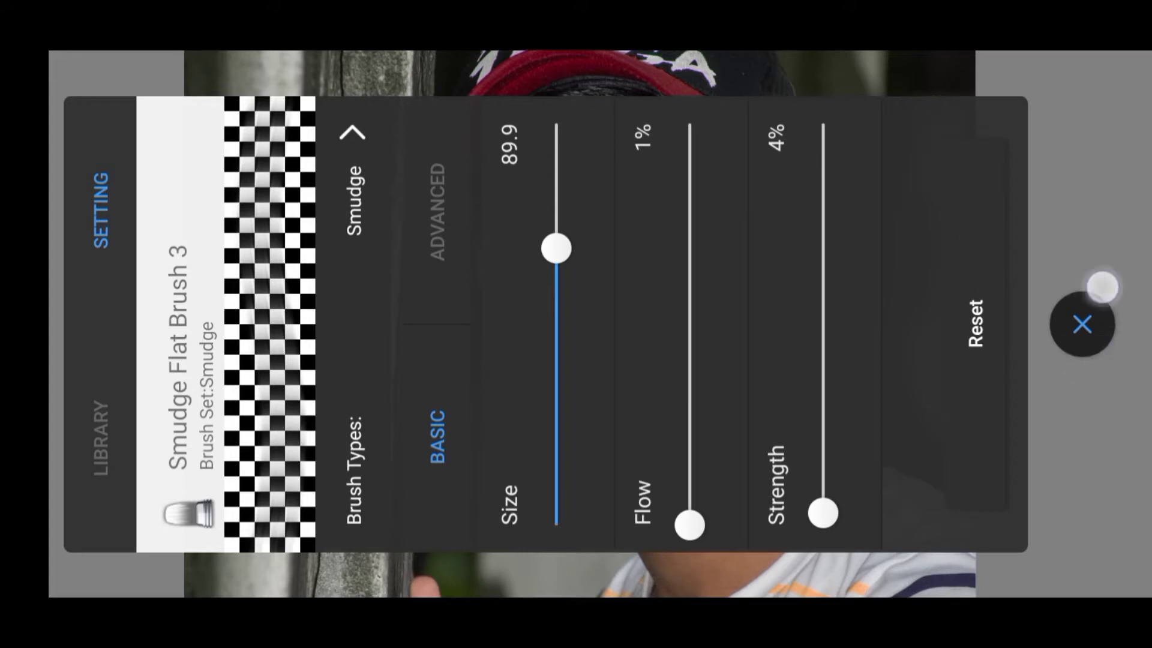
Zoom onto the cheek and enlarge the smudge brush to 176.6.
click(1082, 324)
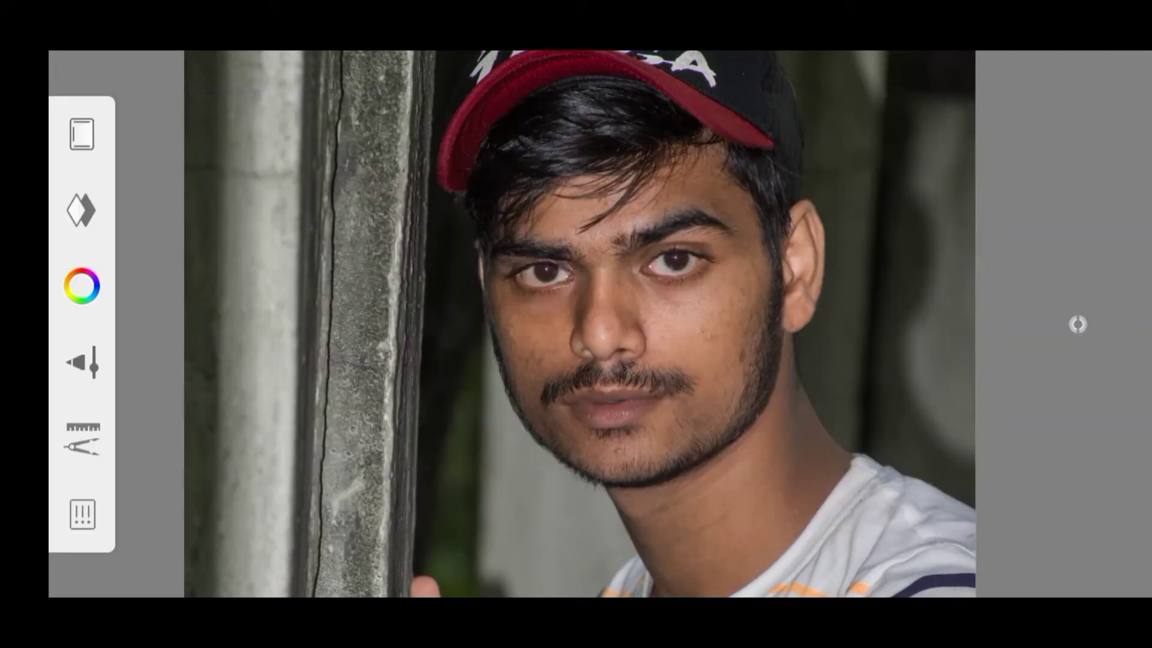
mouse_move(678, 166)
mouse_down()
mouse_move(565, 134)
mouse_move(786, 146)
mouse_move(864, 133)
mouse_up()
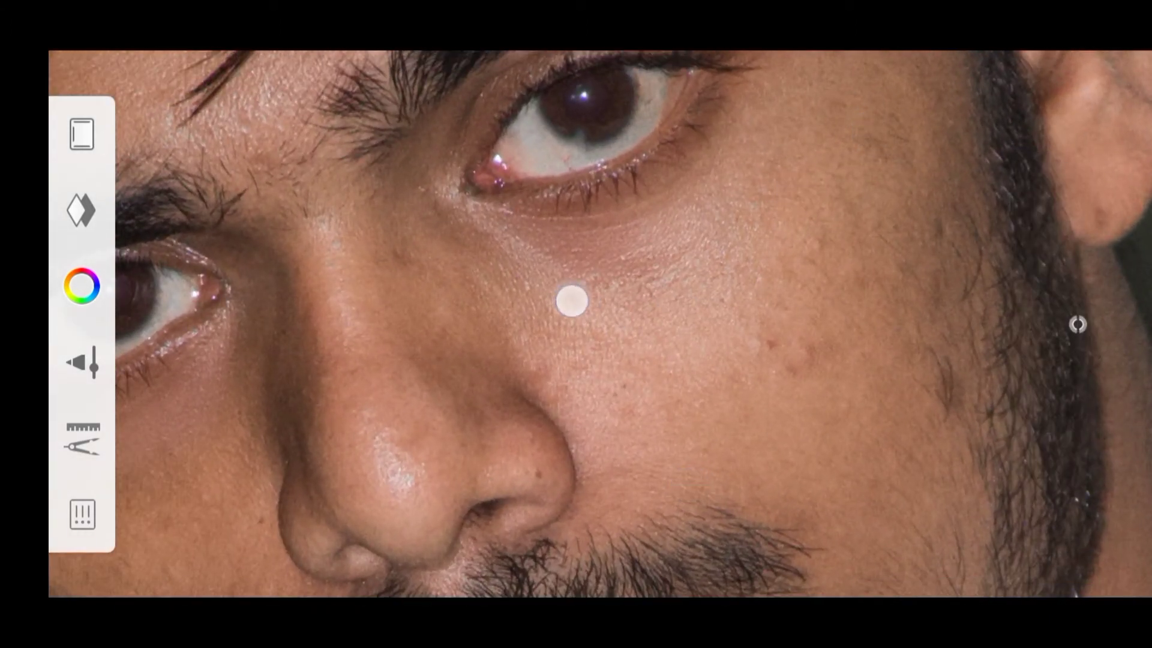
mouse_move(717, 406)
mouse_down()
mouse_move(671, 458)
mouse_move(655, 267)
mouse_up()
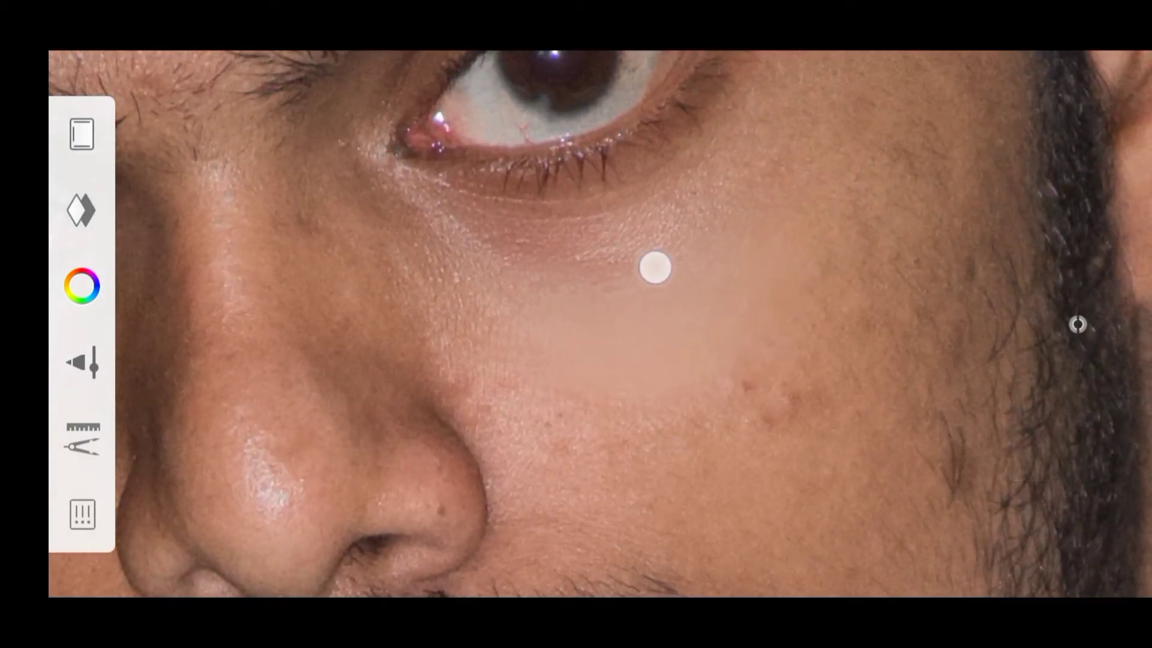
mouse_move(740, 406)
mouse_down()
mouse_move(753, 376)
mouse_move(694, 437)
mouse_up()
click(82, 362)
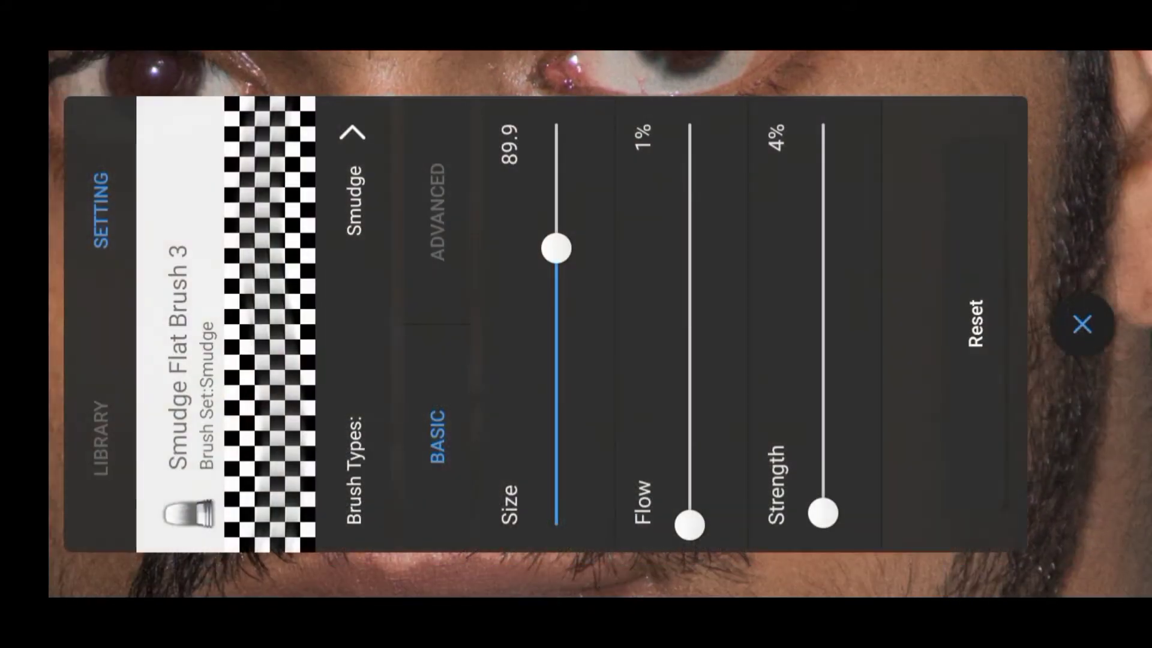
drag(601, 248, 600, 213)
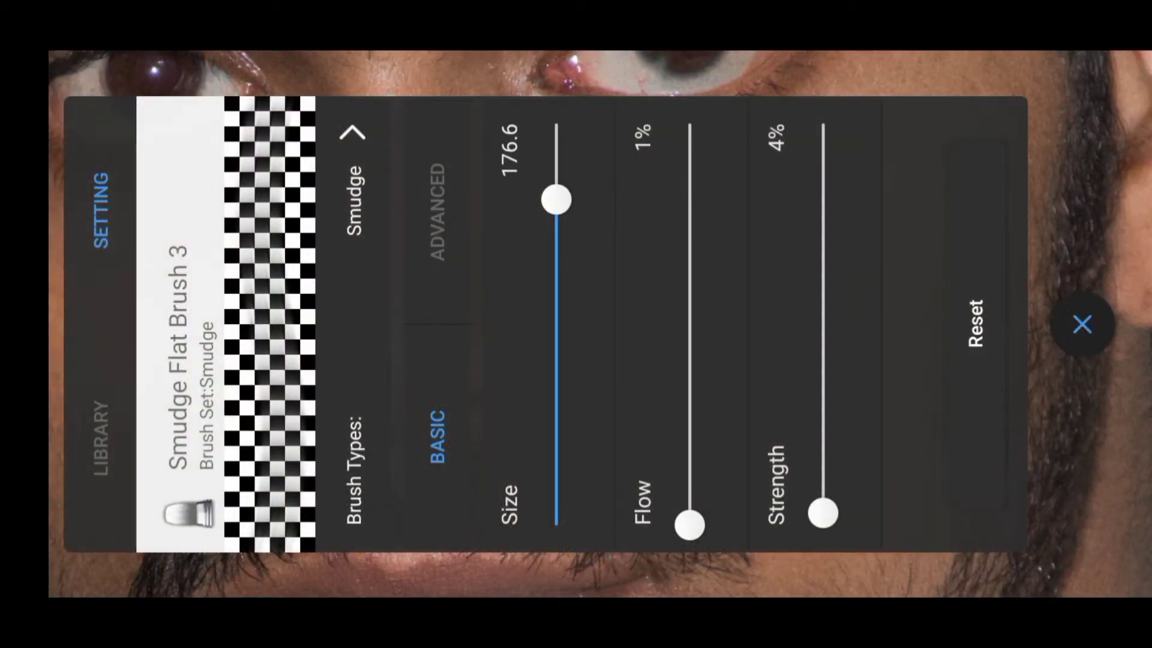
click(1082, 324)
Smooth the cheek and temple skin between the moustache and jawline.
drag(795, 193, 739, 186)
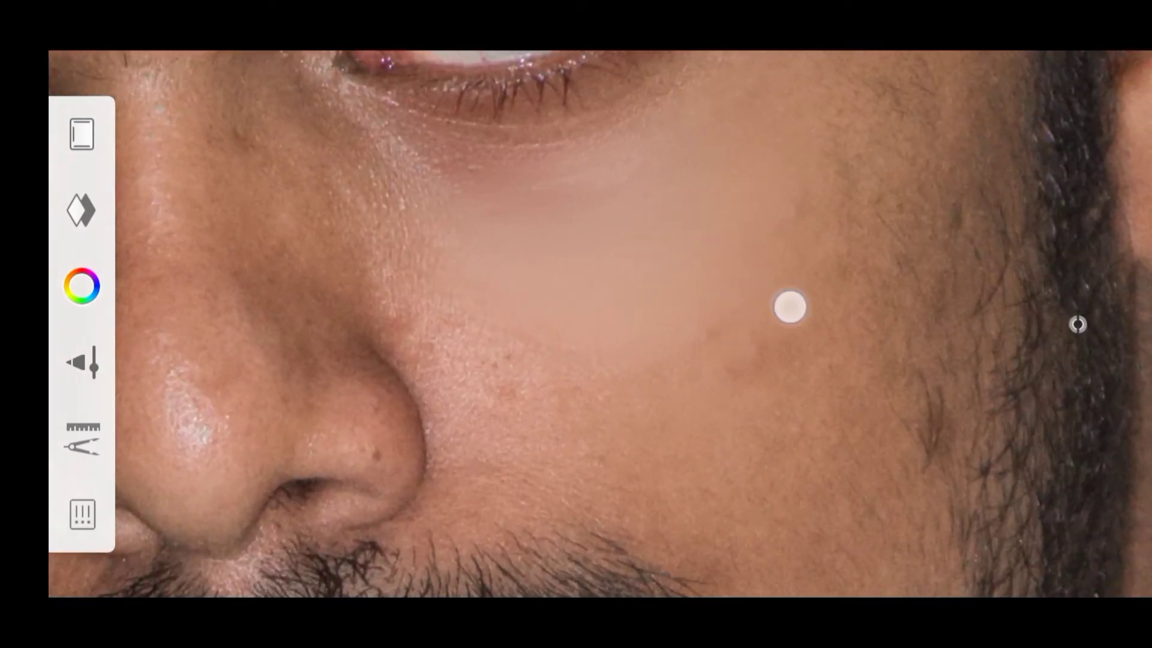
drag(692, 460, 443, 521)
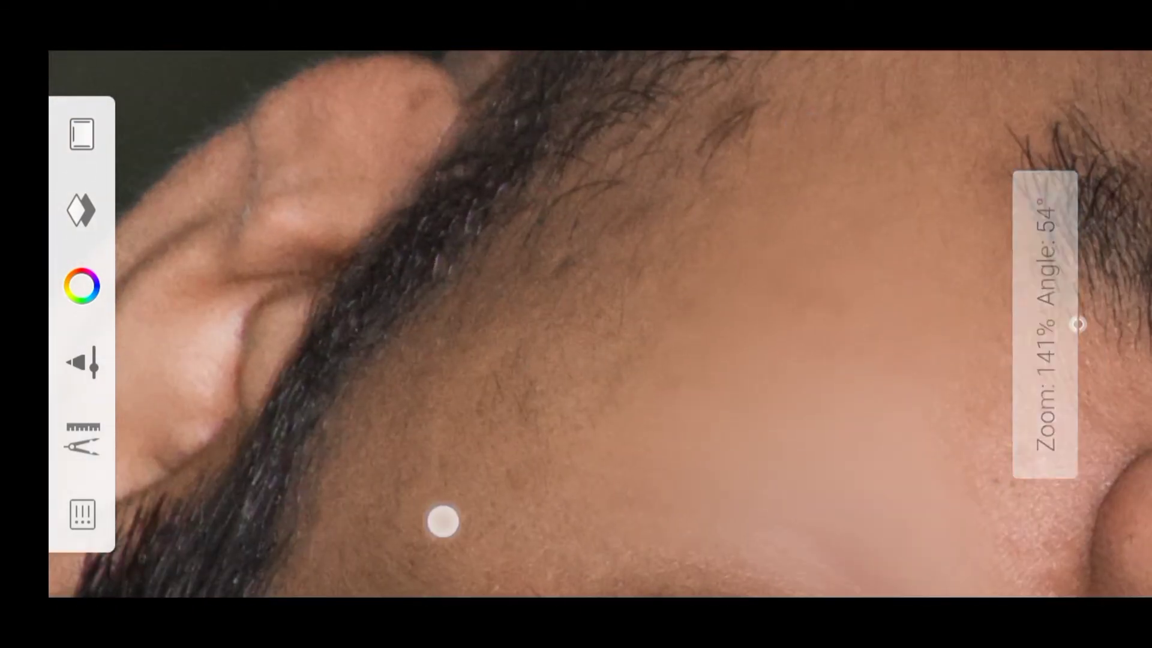
drag(641, 261, 677, 227)
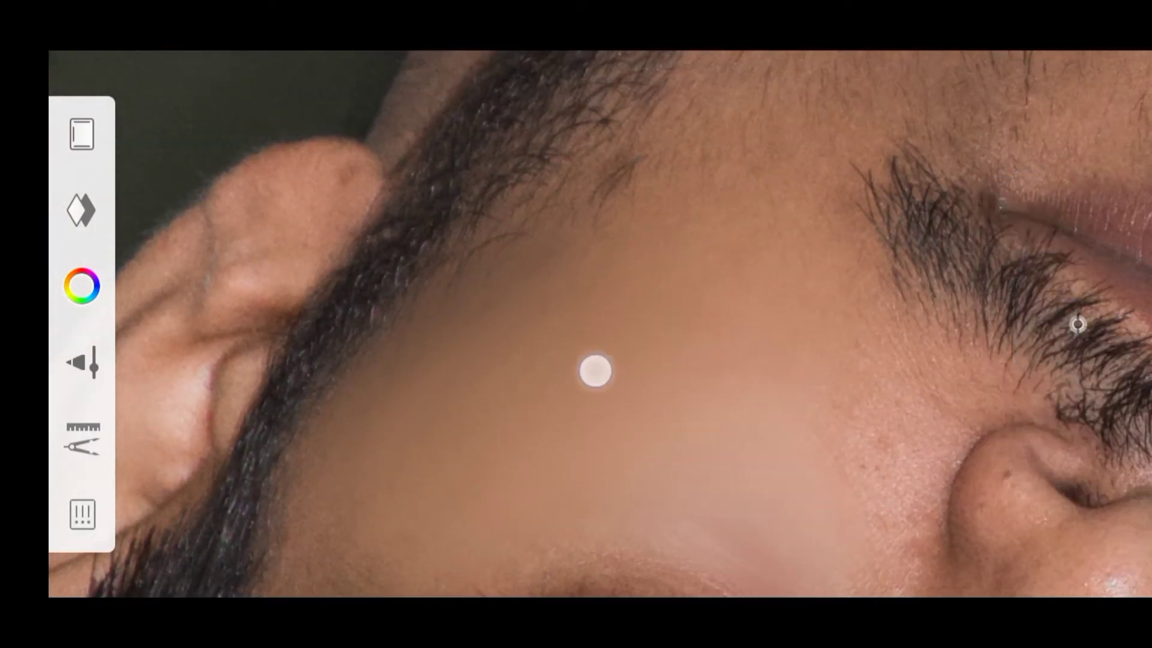
mouse_move(748, 250)
mouse_down()
mouse_move(568, 329)
mouse_move(779, 321)
mouse_move(707, 257)
mouse_up()
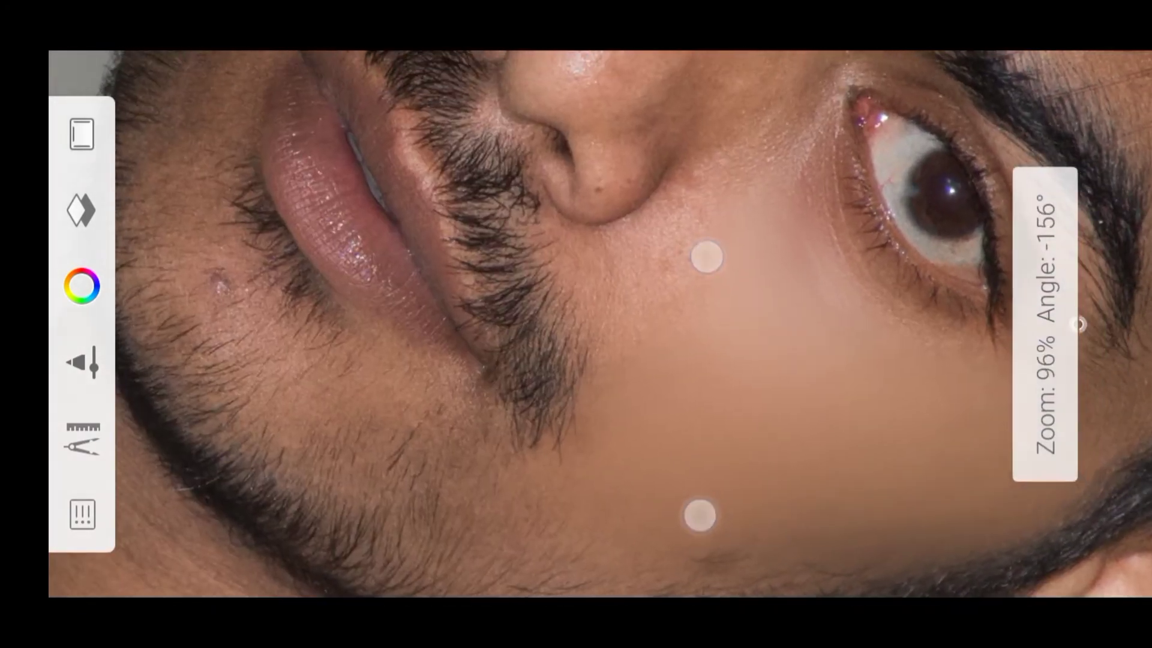
mouse_move(633, 341)
mouse_down()
mouse_move(773, 242)
mouse_move(771, 183)
mouse_move(637, 284)
mouse_move(743, 167)
mouse_move(694, 300)
mouse_move(789, 239)
mouse_move(774, 194)
mouse_up()
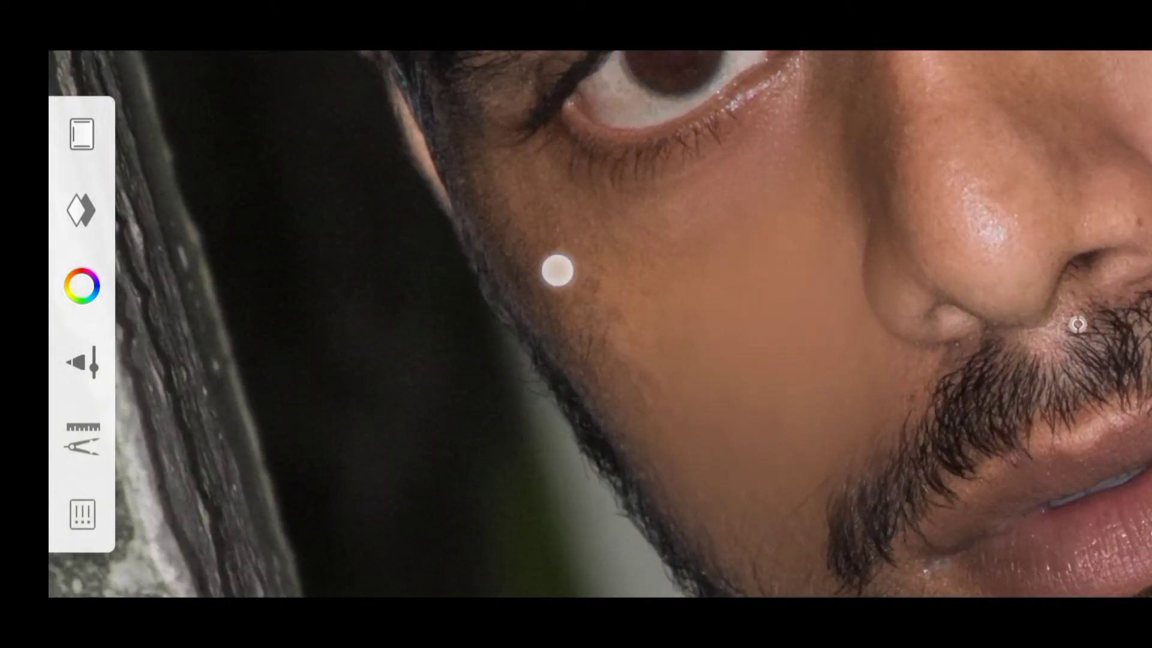
mouse_move(618, 296)
mouse_down()
mouse_move(771, 180)
mouse_move(620, 345)
mouse_move(697, 164)
mouse_move(552, 386)
mouse_move(568, 247)
mouse_move(568, 264)
mouse_move(698, 161)
mouse_move(599, 244)
mouse_move(640, 218)
mouse_up()
mouse_move(599, 326)
mouse_down()
mouse_move(606, 401)
mouse_move(640, 444)
mouse_move(724, 483)
mouse_move(689, 466)
mouse_move(710, 460)
mouse_move(702, 488)
mouse_move(654, 391)
mouse_up()
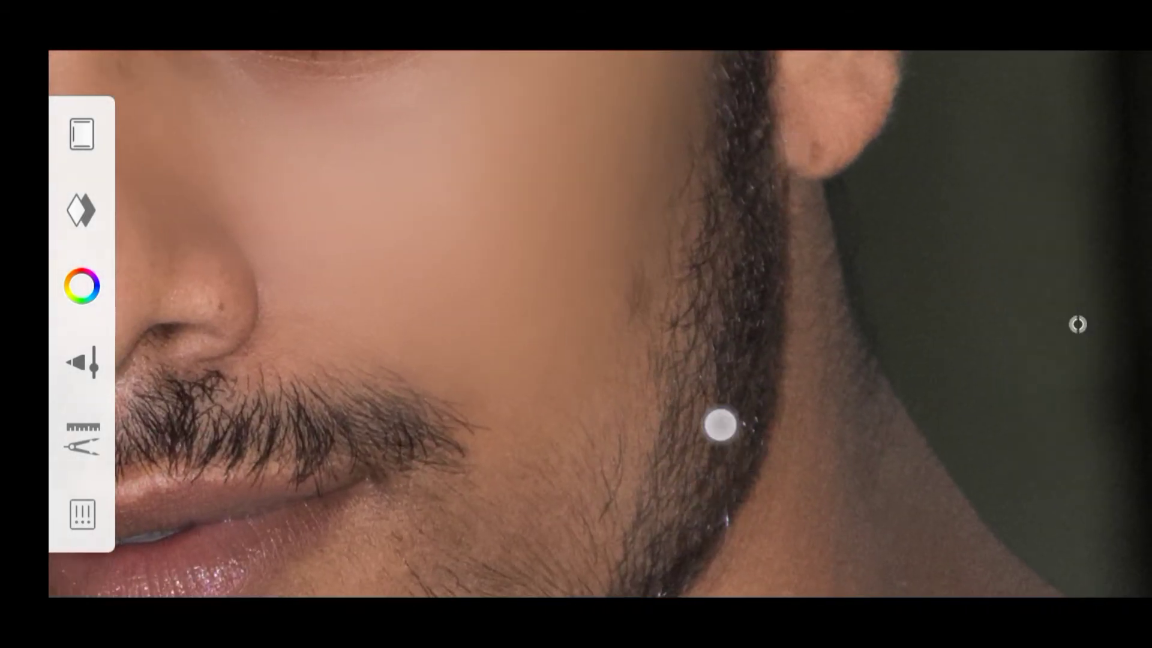
Smudge along the jaw and beard line, then undo the stroke that blurred the beard edge.
drag(720, 425, 746, 450)
drag(767, 517, 728, 480)
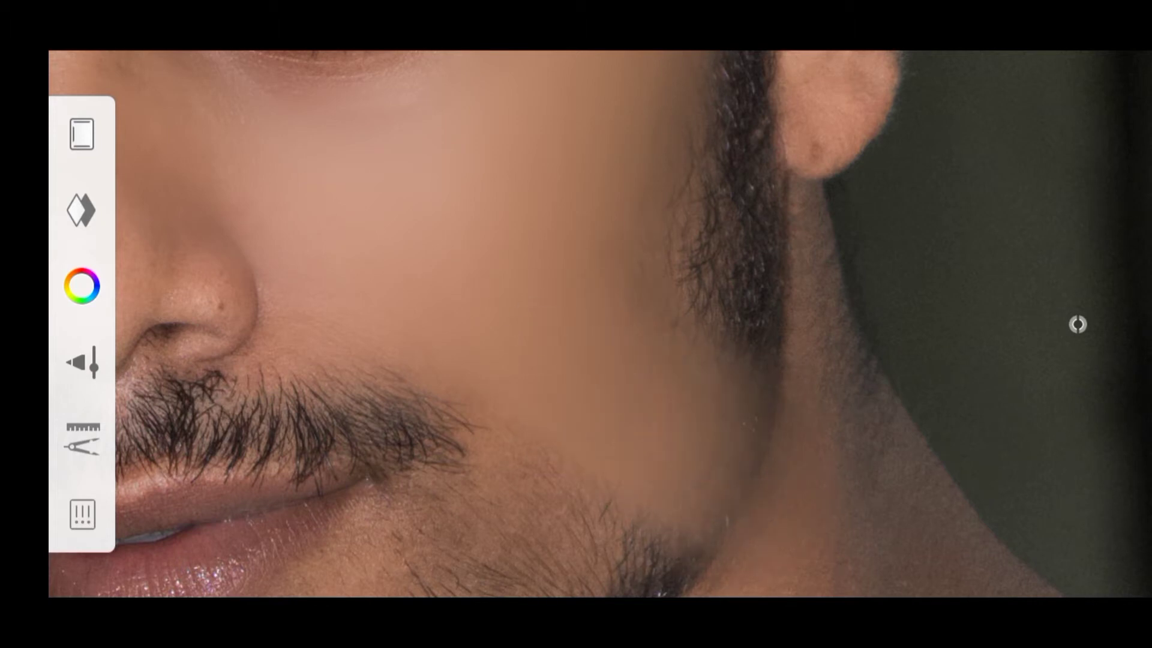
mouse_move(800, 412)
mouse_down()
mouse_move(771, 368)
mouse_move(702, 475)
mouse_up()
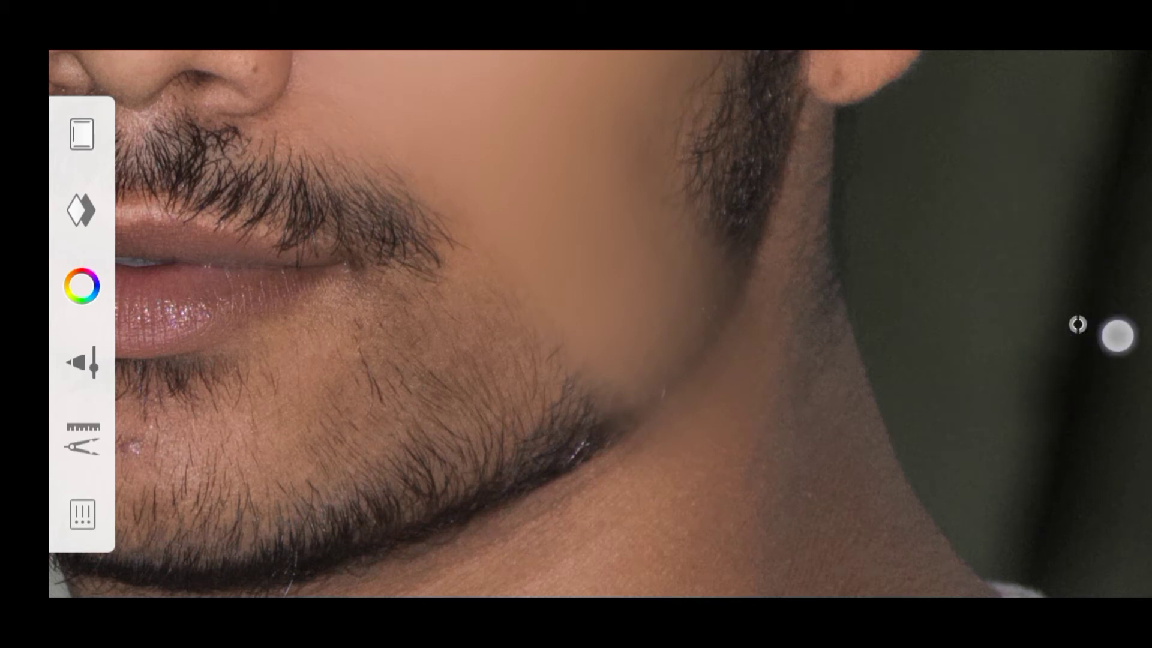
click(1070, 332)
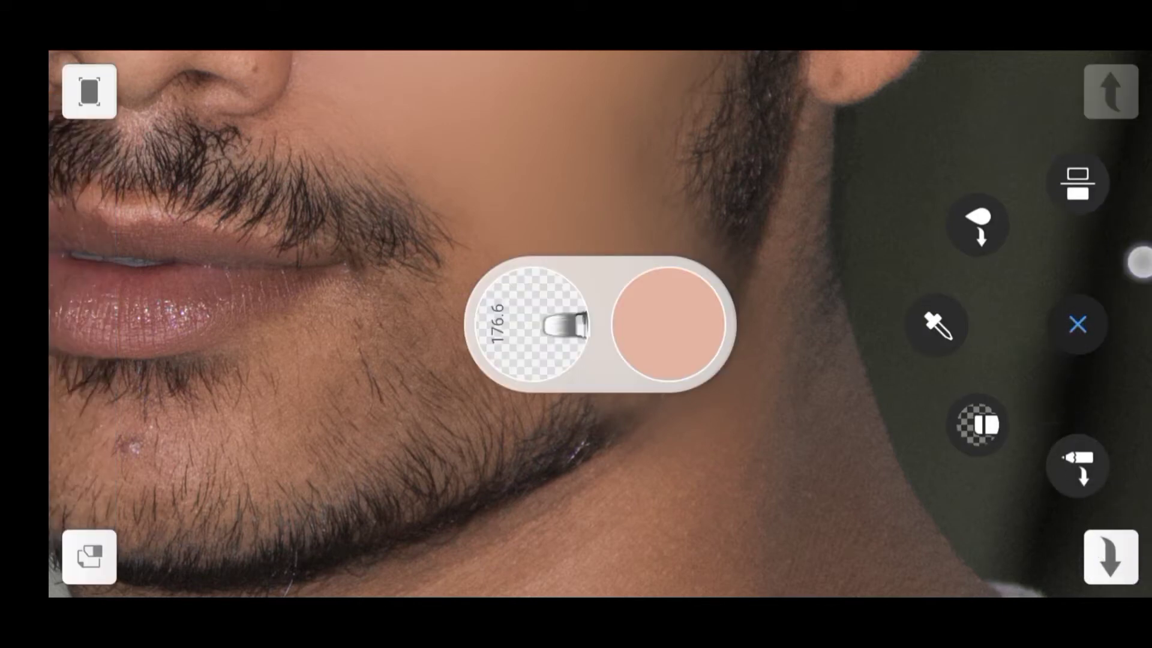
click(1110, 557)
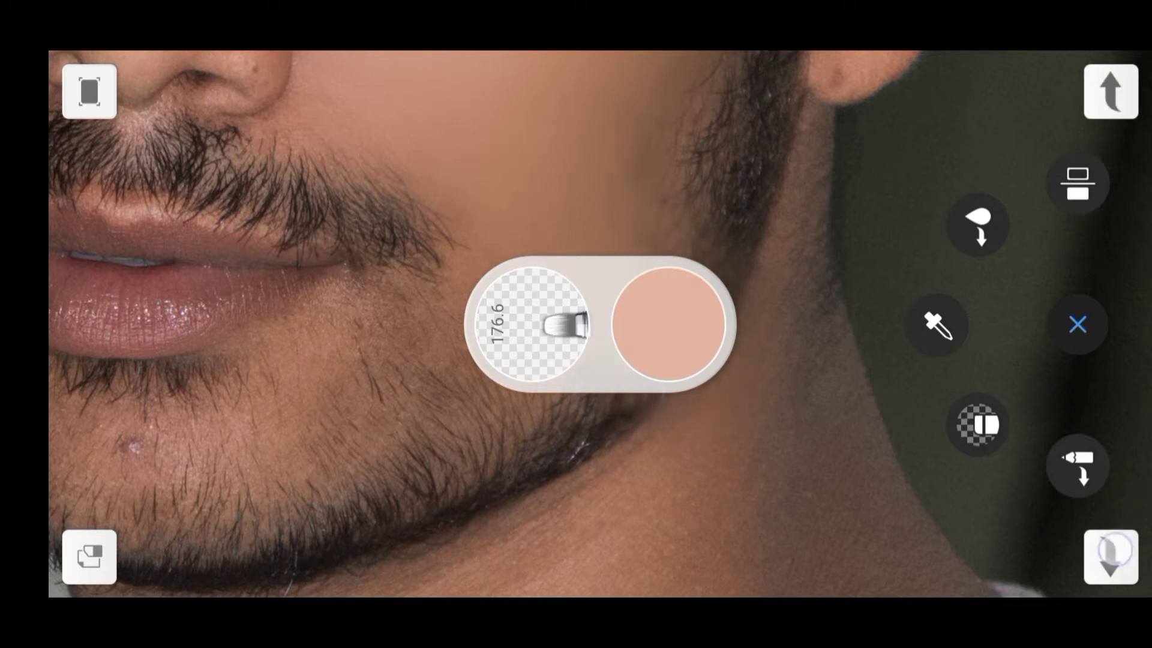
Zoom in and out to frame the cheeks beside the nose.
click(1078, 324)
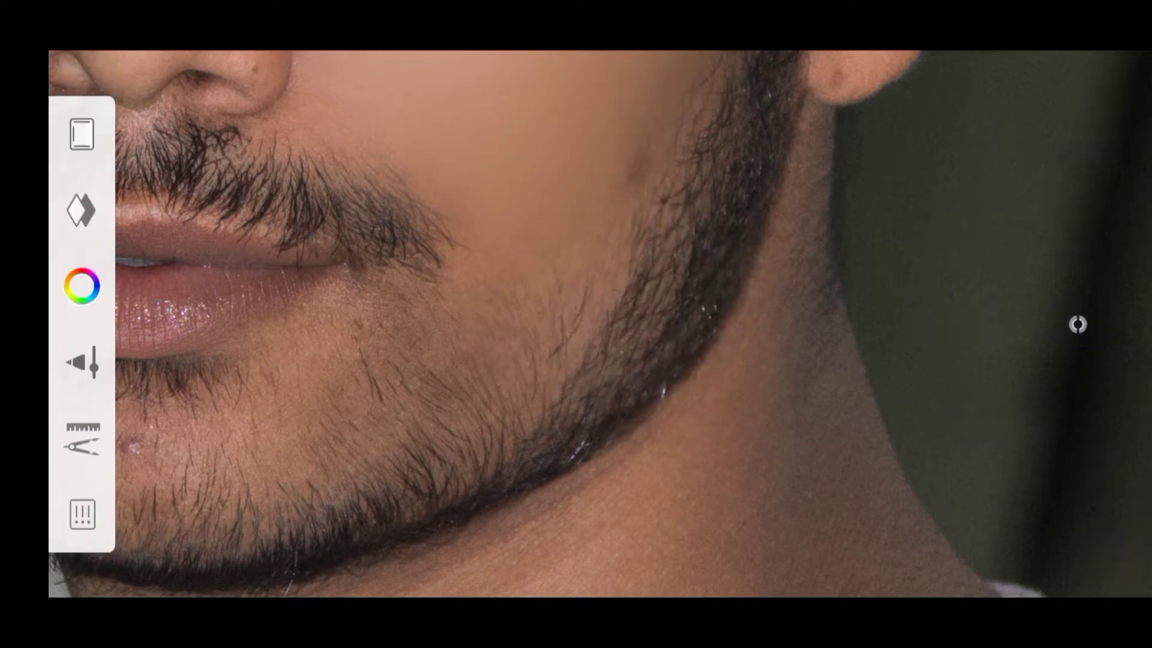
scroll(785, 346, up, 3)
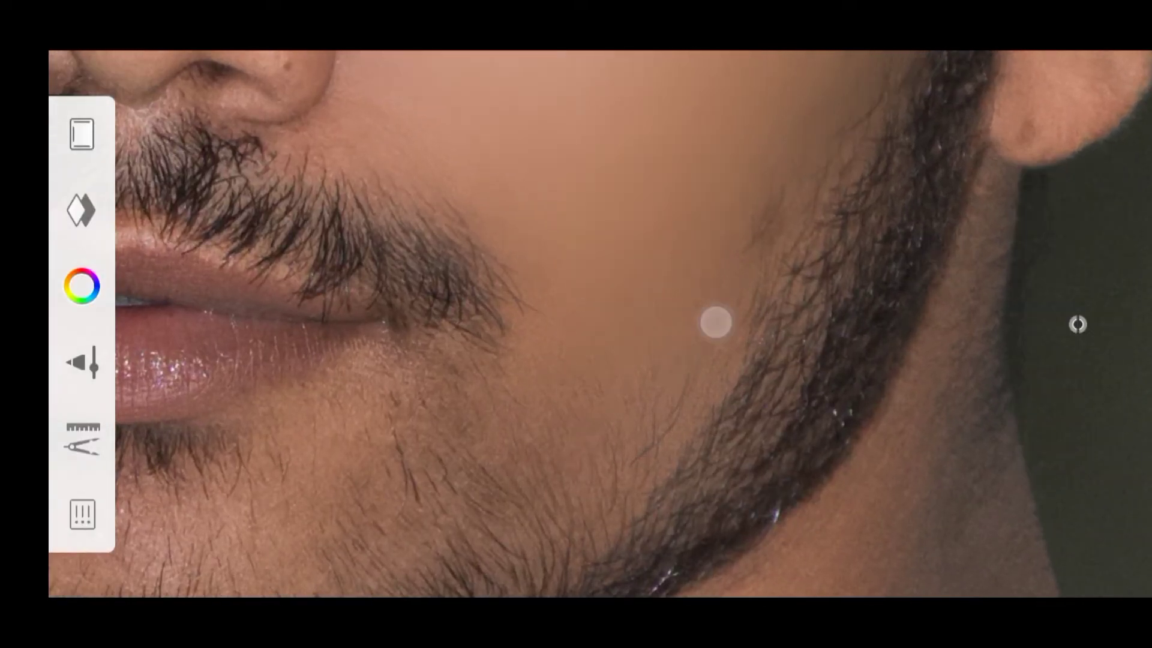
scroll(716, 322, down, 2)
scroll(715, 316, down, 2)
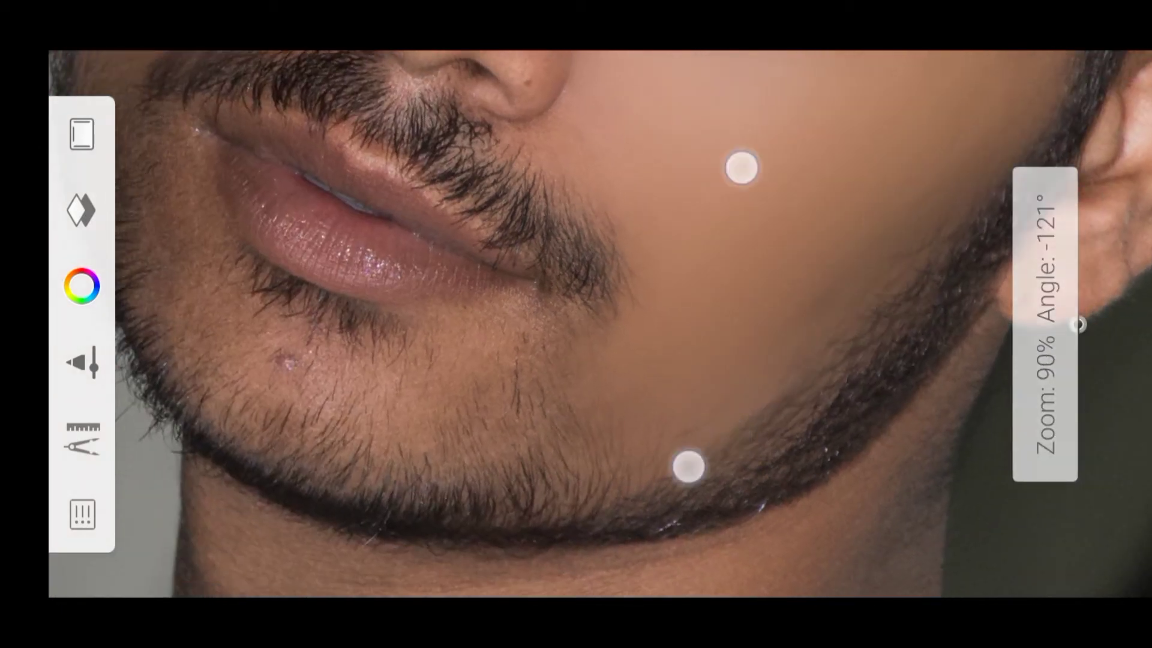
scroll(715, 317, down, 1)
scroll(744, 330, down, 2)
scroll(703, 339, down, 1)
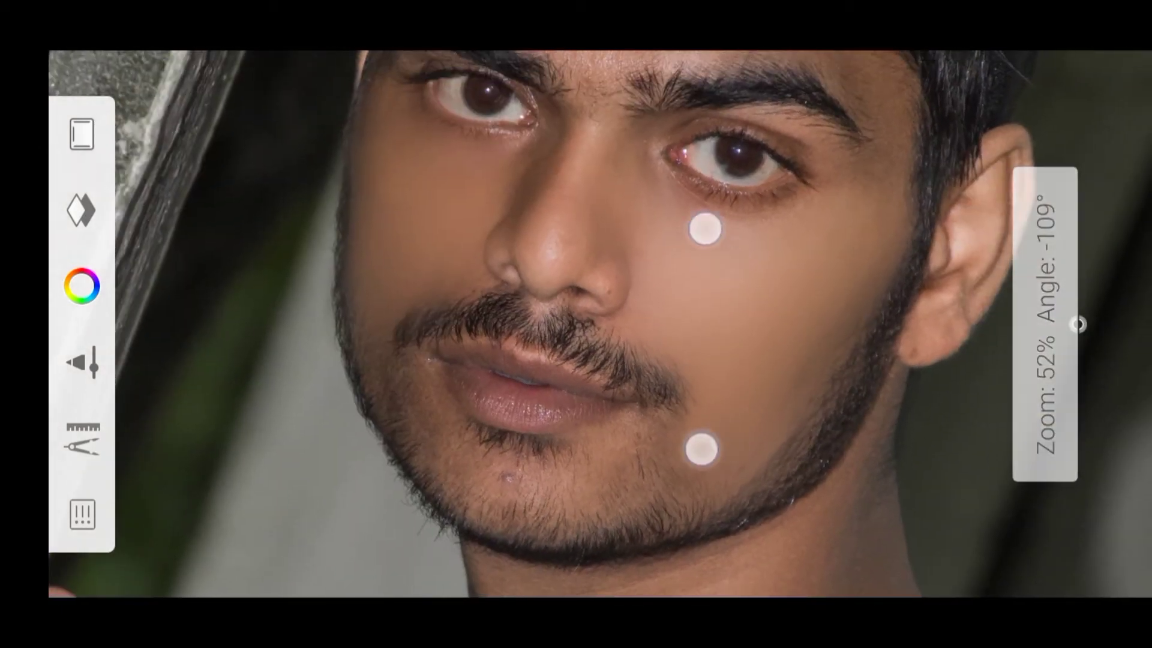
scroll(703, 338, down, 1)
scroll(742, 318, up, 3)
scroll(725, 300, up, 2)
scroll(744, 300, up, 1)
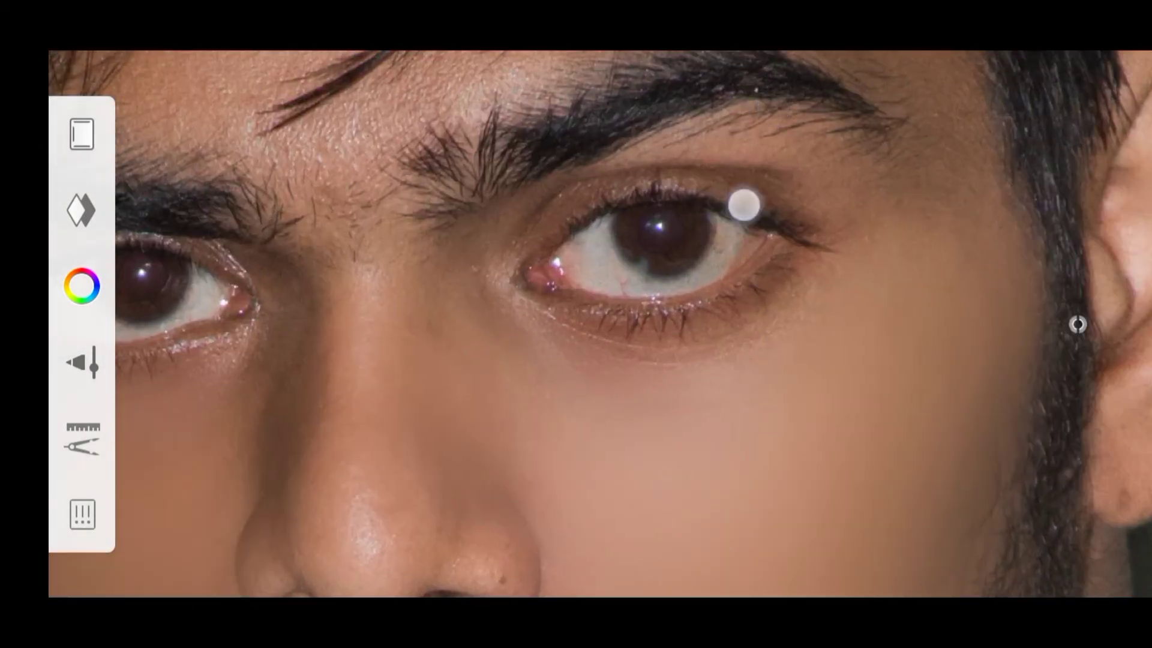
Smudge across the skin around the right eye, then undo the blurry stroke.
mouse_move(744, 206)
mouse_down()
mouse_move(527, 367)
mouse_move(772, 177)
mouse_move(776, 194)
mouse_up()
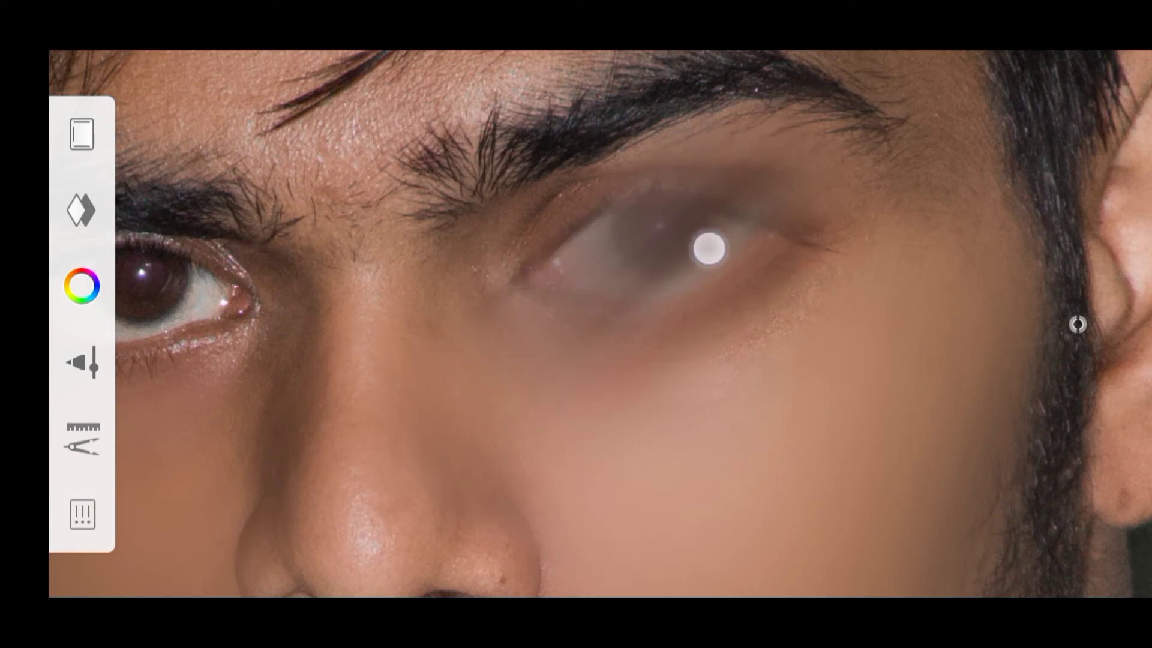
drag(708, 247, 568, 338)
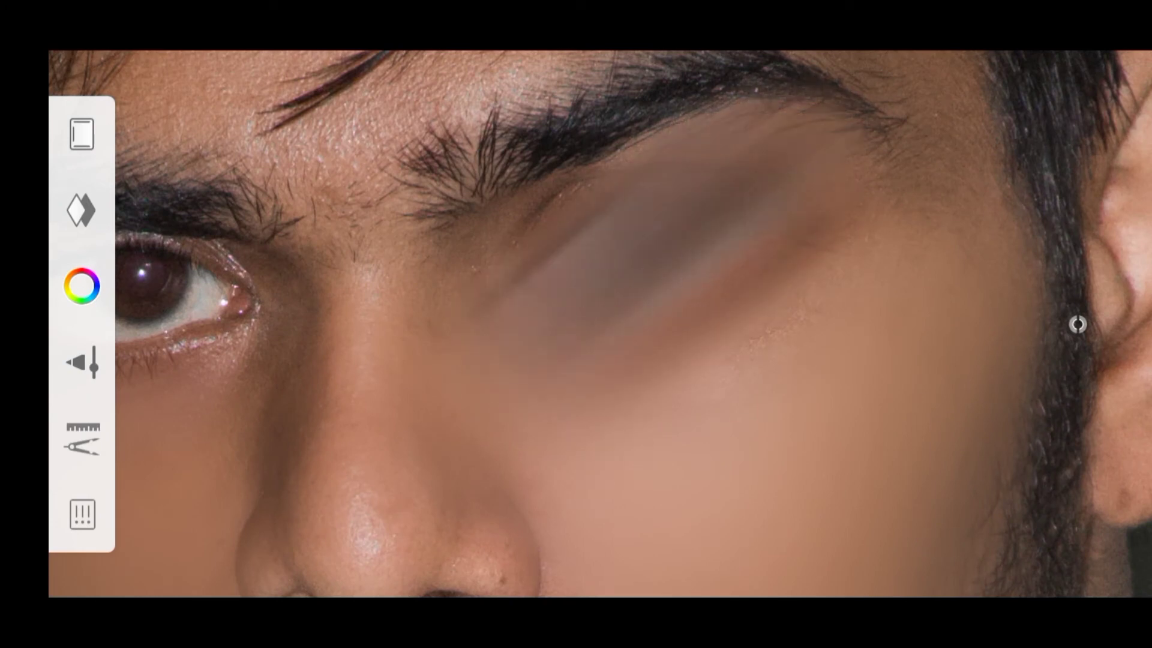
scroll(819, 321, down, 3)
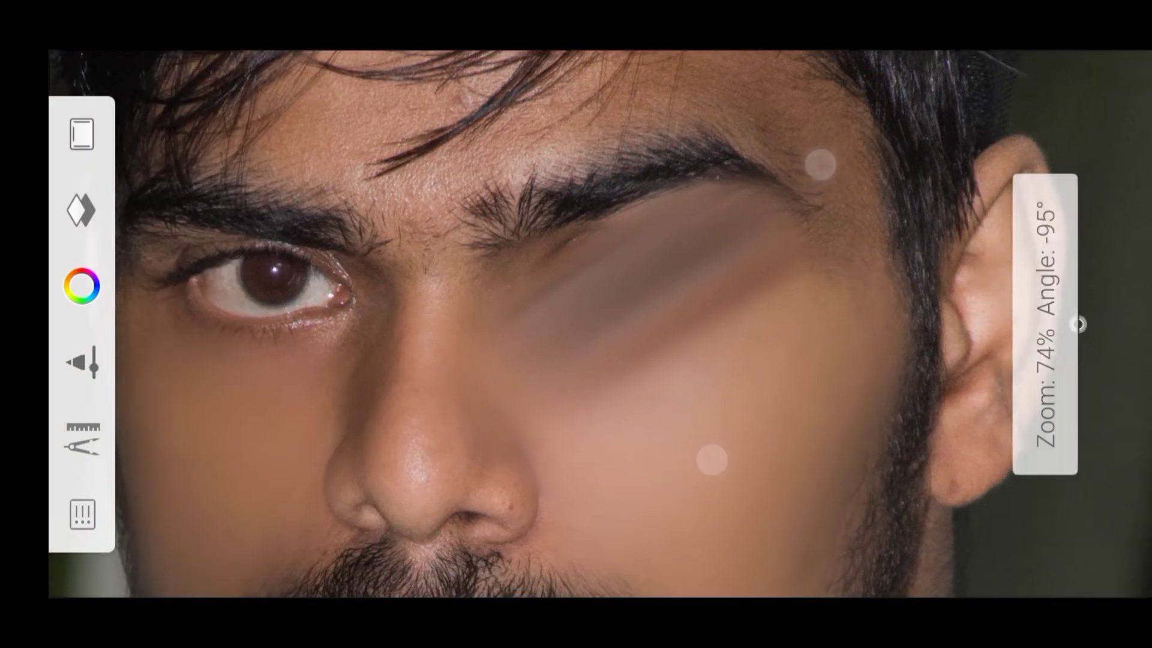
click(1062, 312)
click(1109, 557)
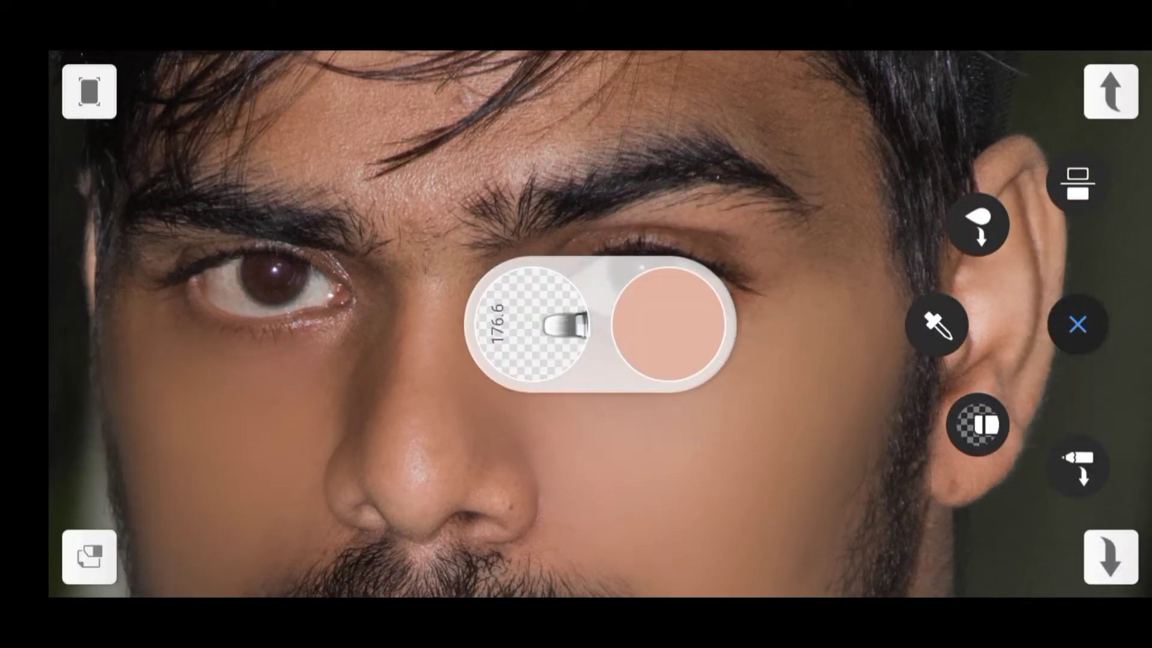
click(1077, 324)
Smudge the skin around the nose, then undo the blur it left.
scroll(645, 357, up, 5)
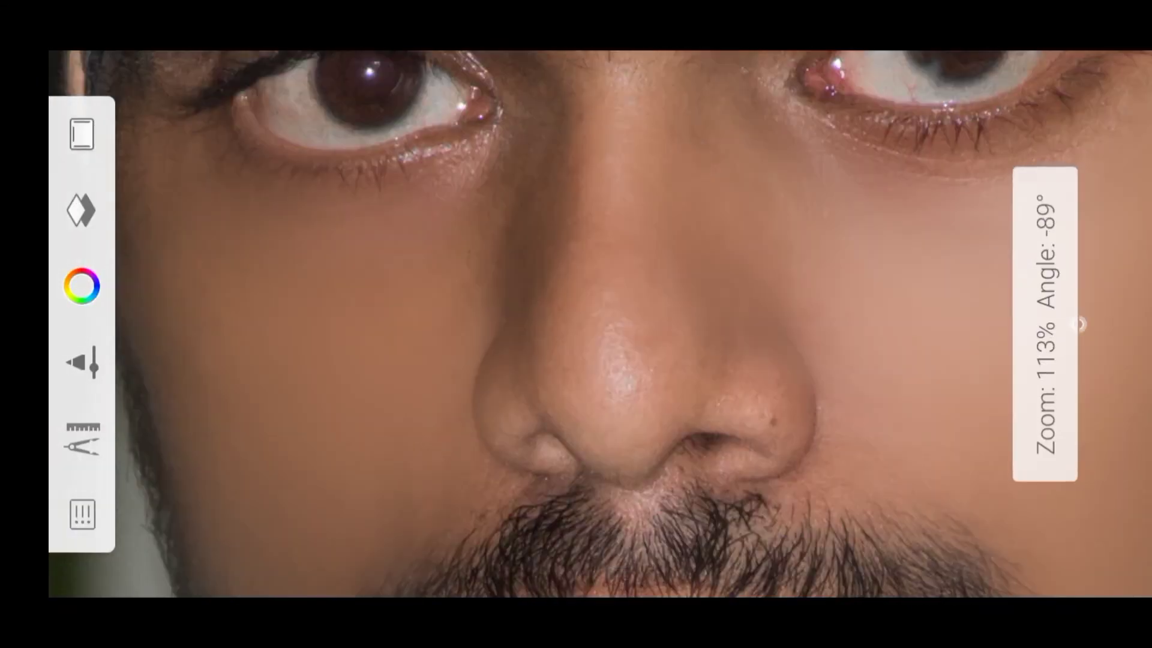
mouse_move(510, 473)
mouse_down()
mouse_move(668, 390)
mouse_move(710, 396)
mouse_move(675, 411)
mouse_up()
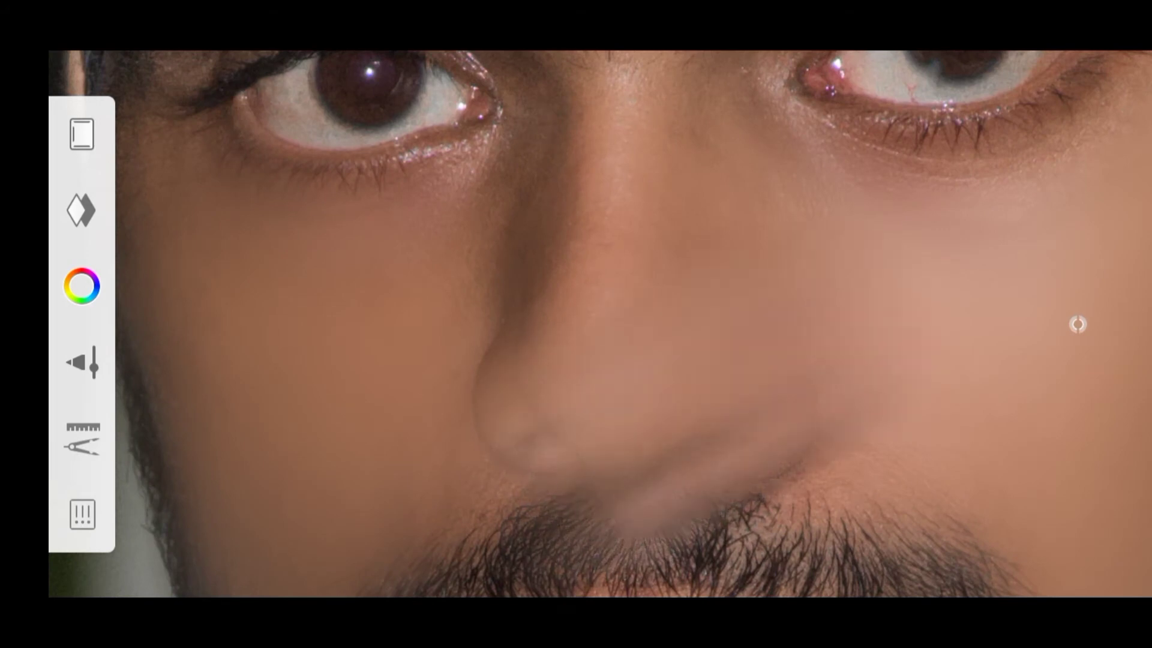
click(1078, 325)
click(1077, 324)
scroll(720, 300, up, 4)
click(1078, 324)
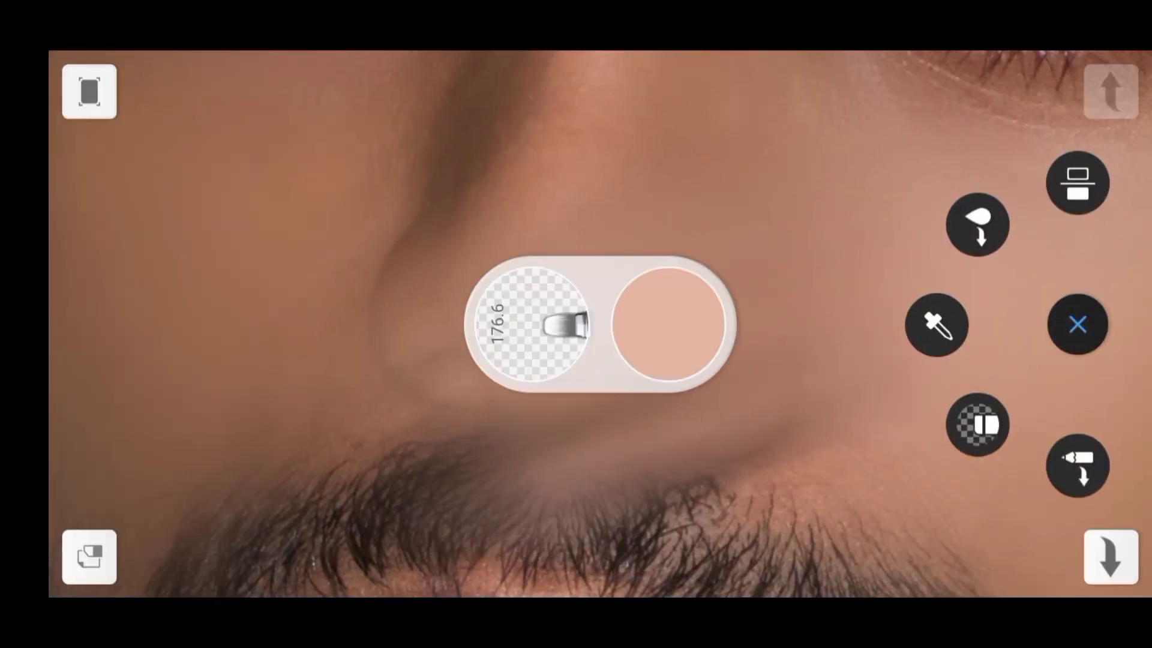
click(1110, 558)
click(1078, 325)
scroll(749, 336, down, 2)
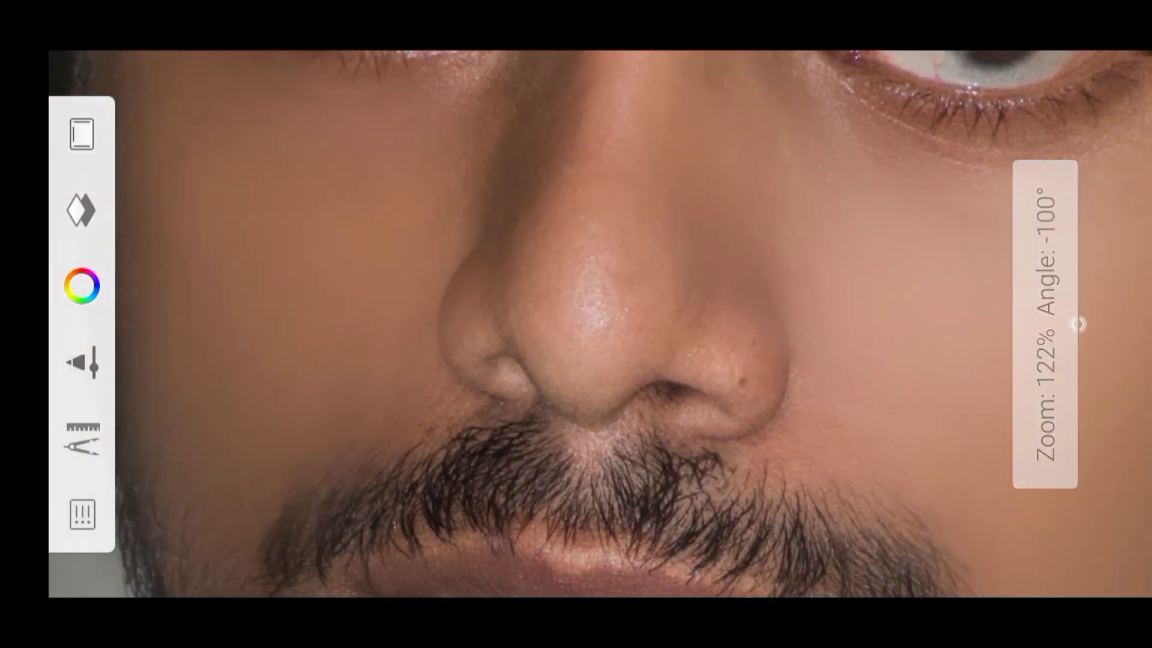
click(79, 362)
Reduce the smudge brush size to 30.3 and zoom in around the nose.
drag(564, 356, 622, 406)
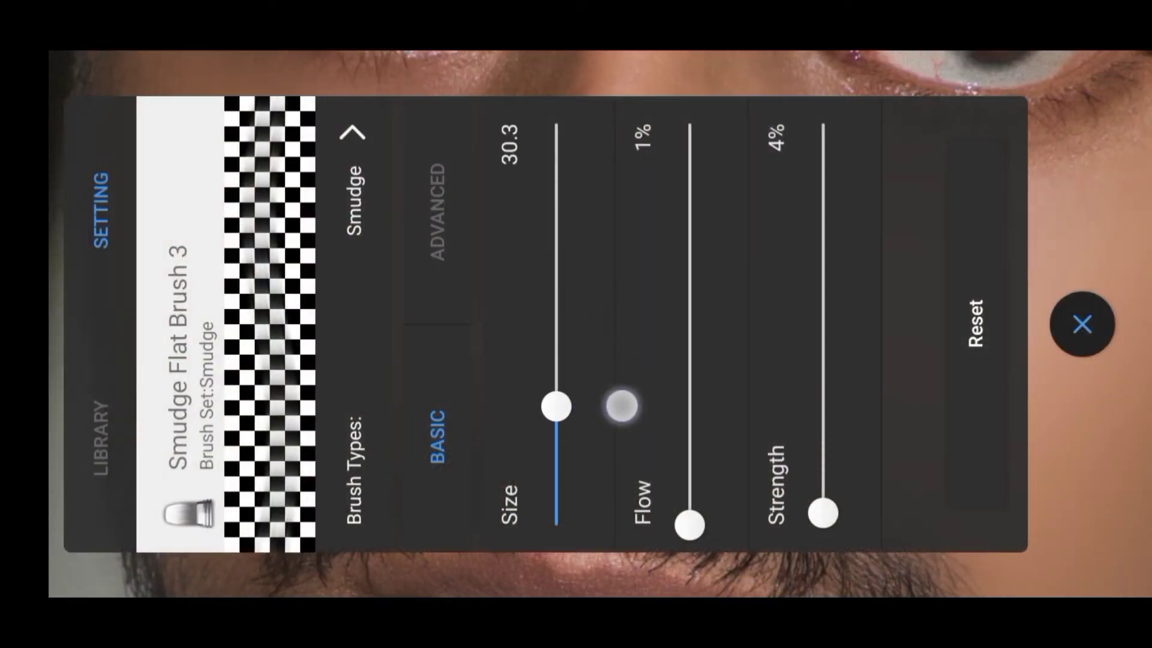
click(1082, 324)
scroll(745, 354, up, 3)
scroll(749, 360, up, 1)
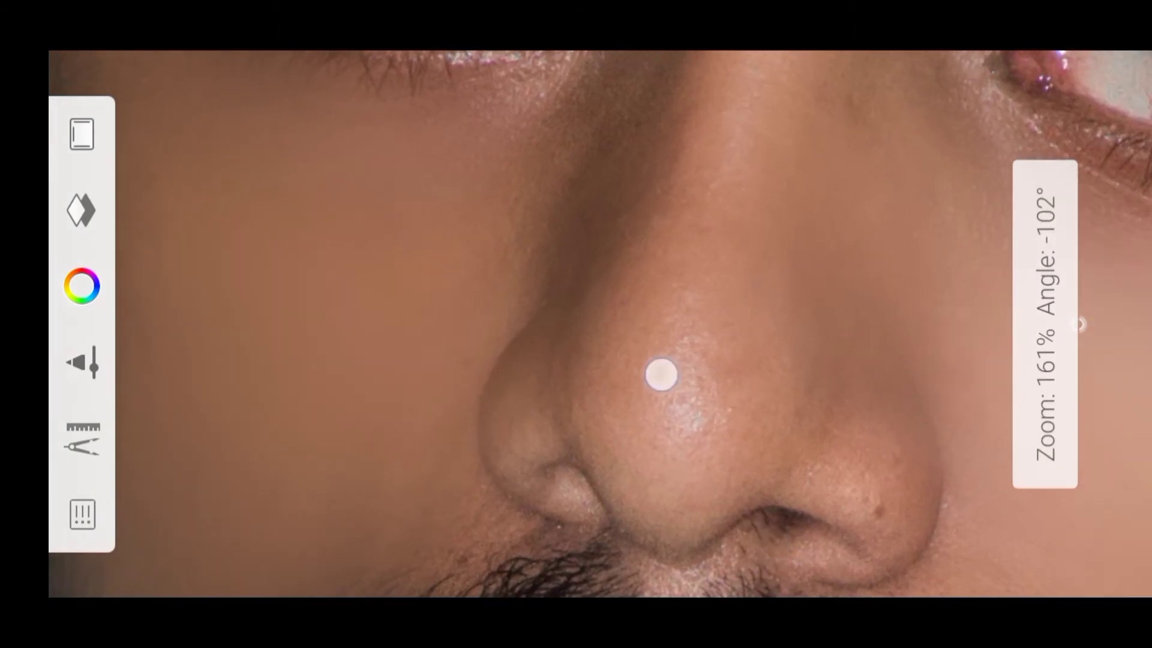
scroll(771, 380, up, 2)
scroll(759, 334, down, 3)
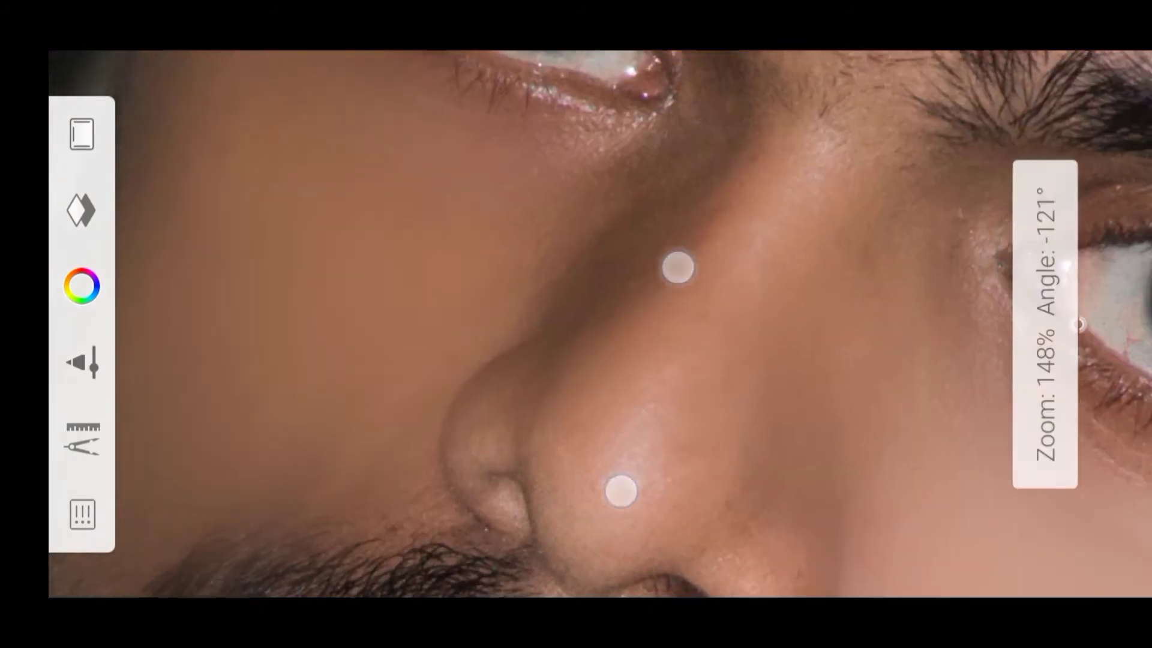
scroll(740, 327, up, 1)
scroll(785, 312, down, 2)
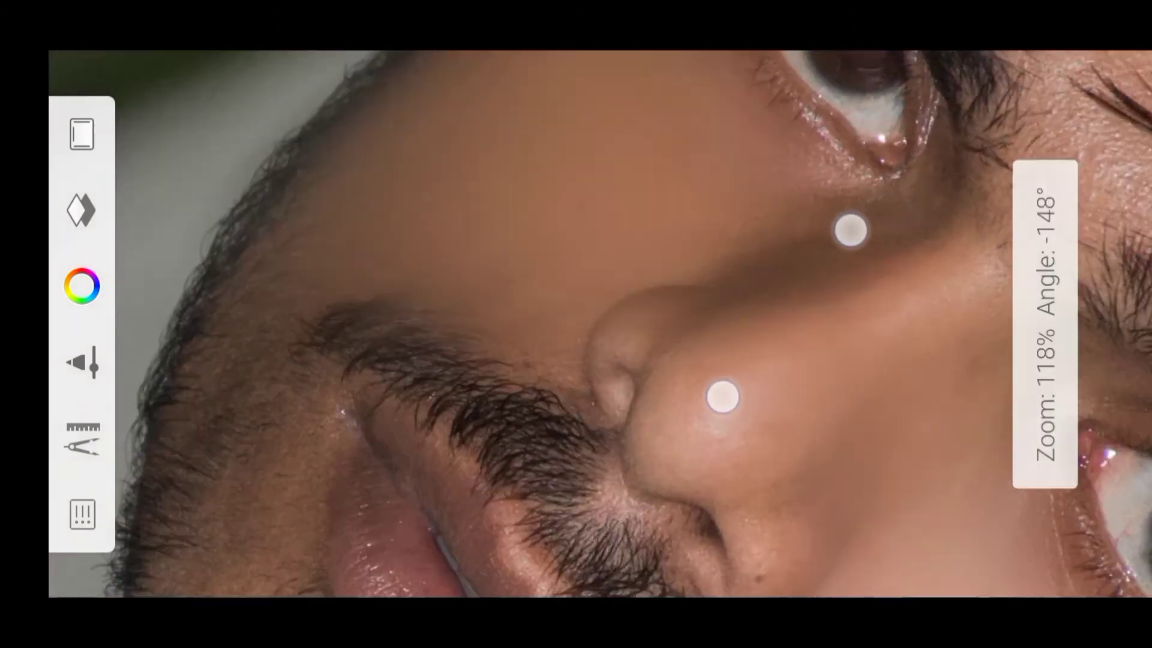
scroll(754, 343, up, 5)
scroll(756, 288, down, 2)
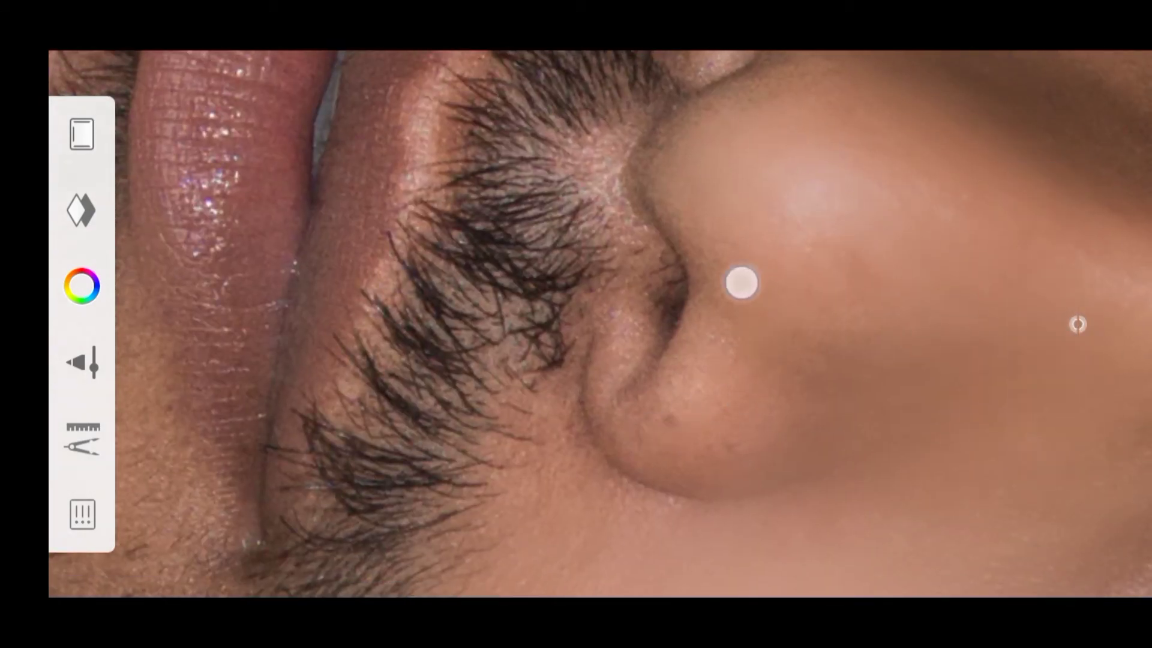
Soften the nostril edge beside the moustache, then return to the full upright portrait.
drag(741, 283, 763, 324)
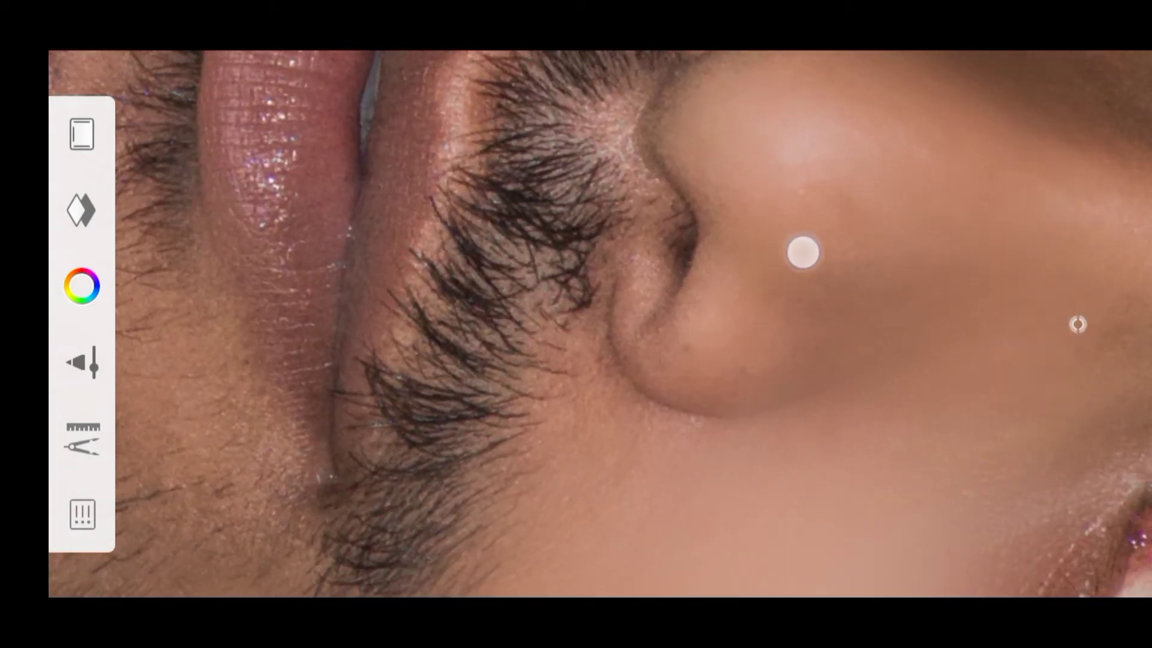
drag(733, 427, 657, 365)
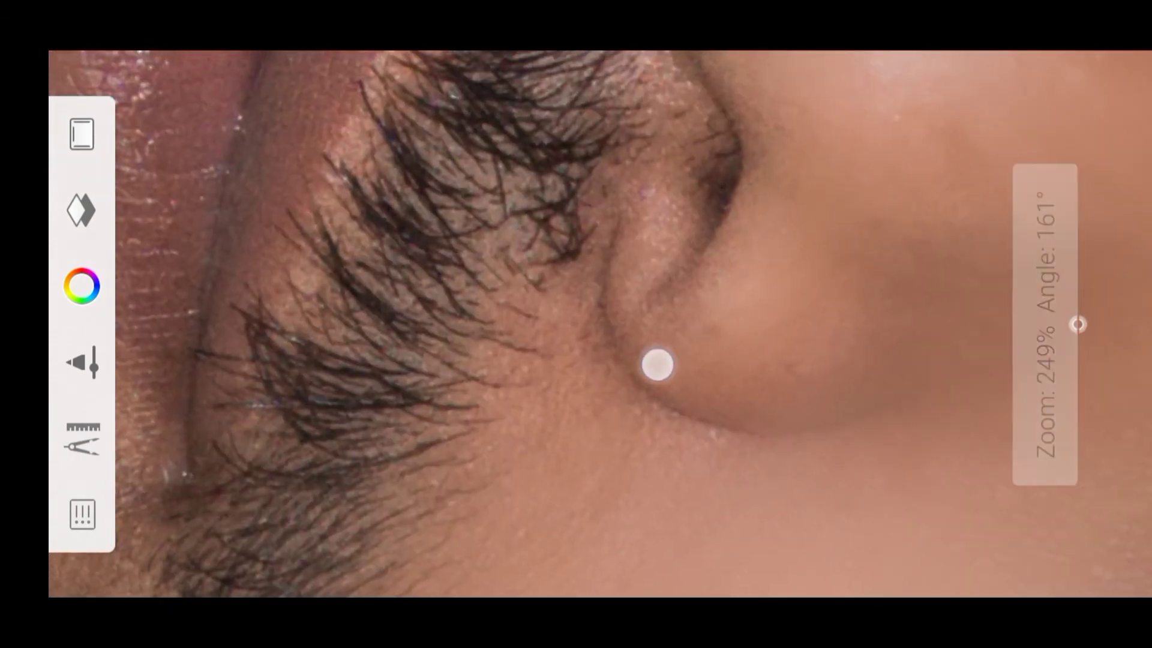
drag(733, 330, 966, 107)
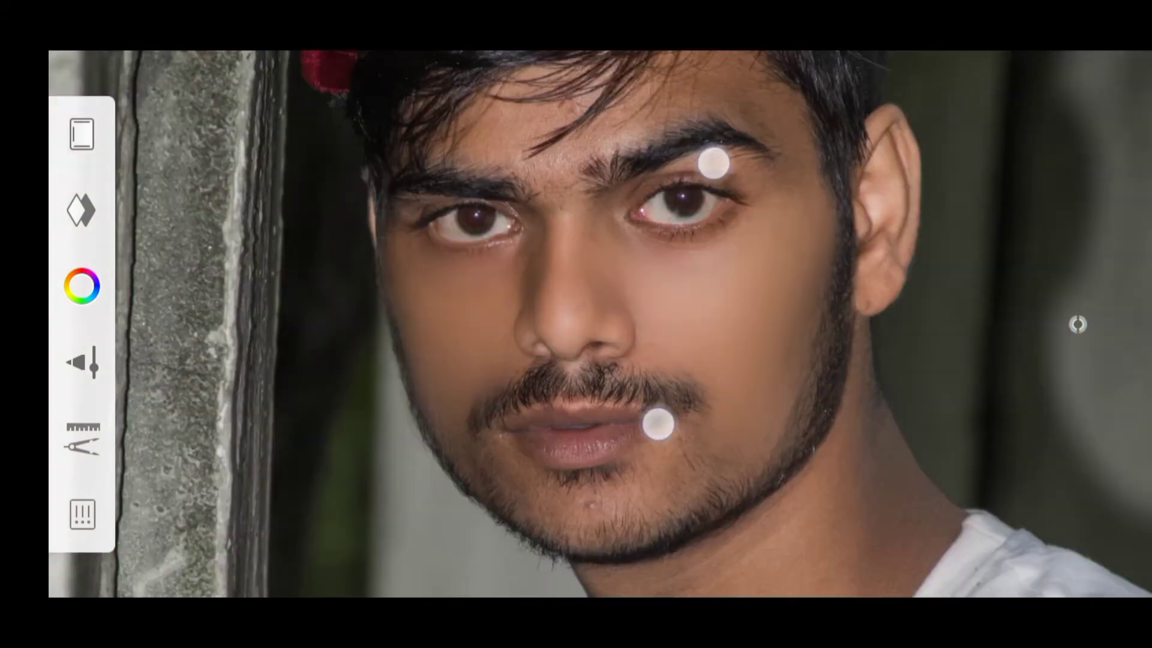
Smooth the skin under the eye and along the brow and forehead.
mouse_move(714, 163)
mouse_down()
mouse_move(684, 164)
mouse_move(676, 150)
mouse_move(676, 170)
mouse_move(727, 226)
mouse_move(632, 463)
mouse_move(586, 370)
mouse_up()
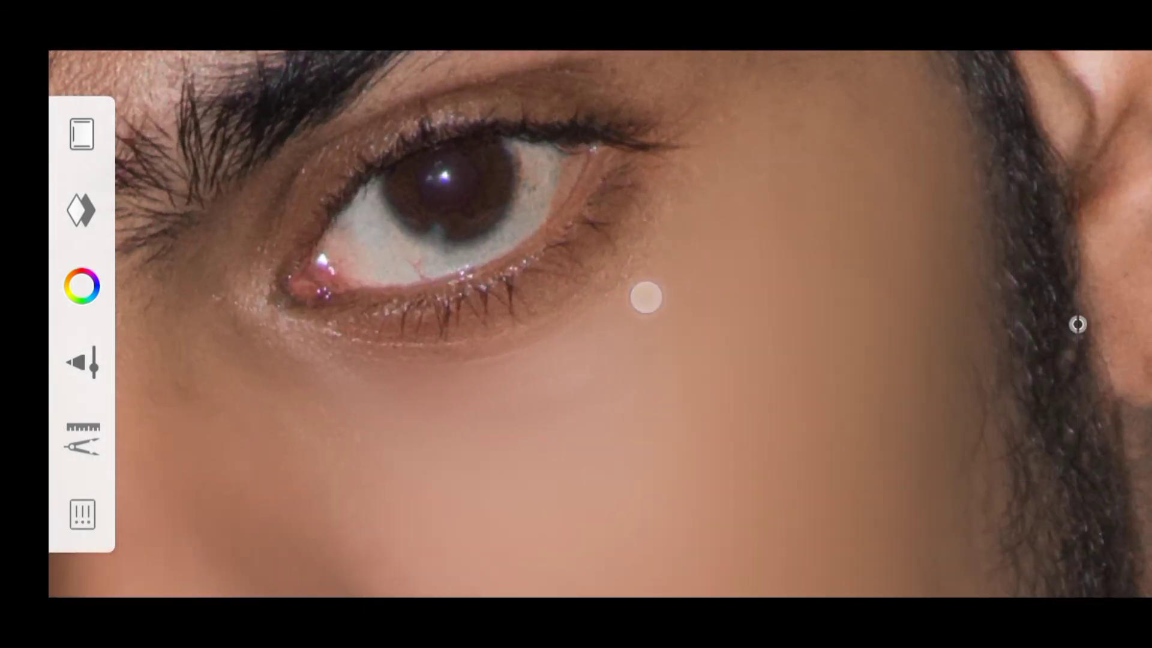
mouse_move(645, 297)
mouse_down()
mouse_move(756, 474)
mouse_move(694, 466)
mouse_up()
drag(745, 190, 512, 329)
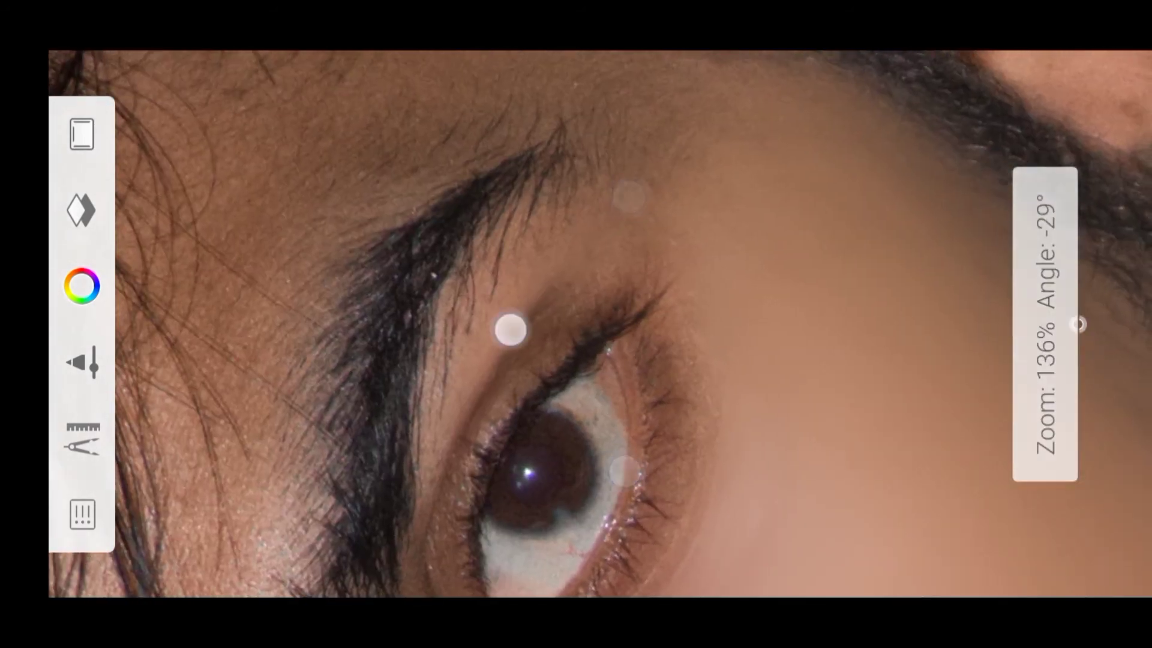
mouse_move(657, 245)
mouse_down()
mouse_move(743, 399)
mouse_move(650, 459)
mouse_up()
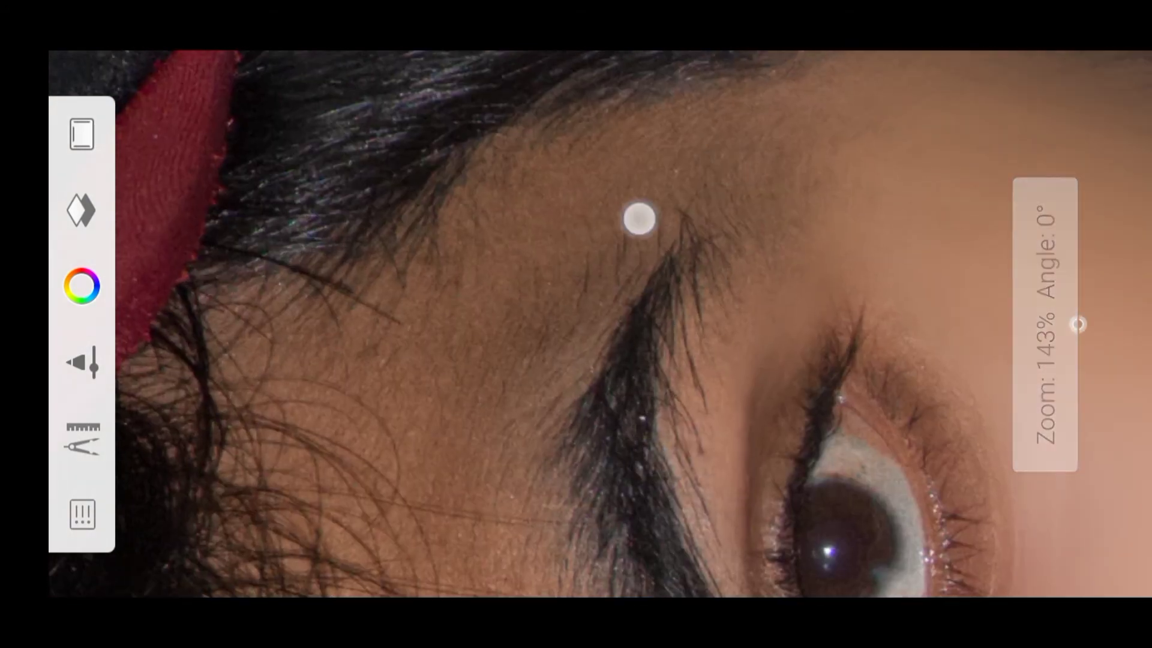
drag(653, 182, 691, 183)
drag(769, 144, 694, 198)
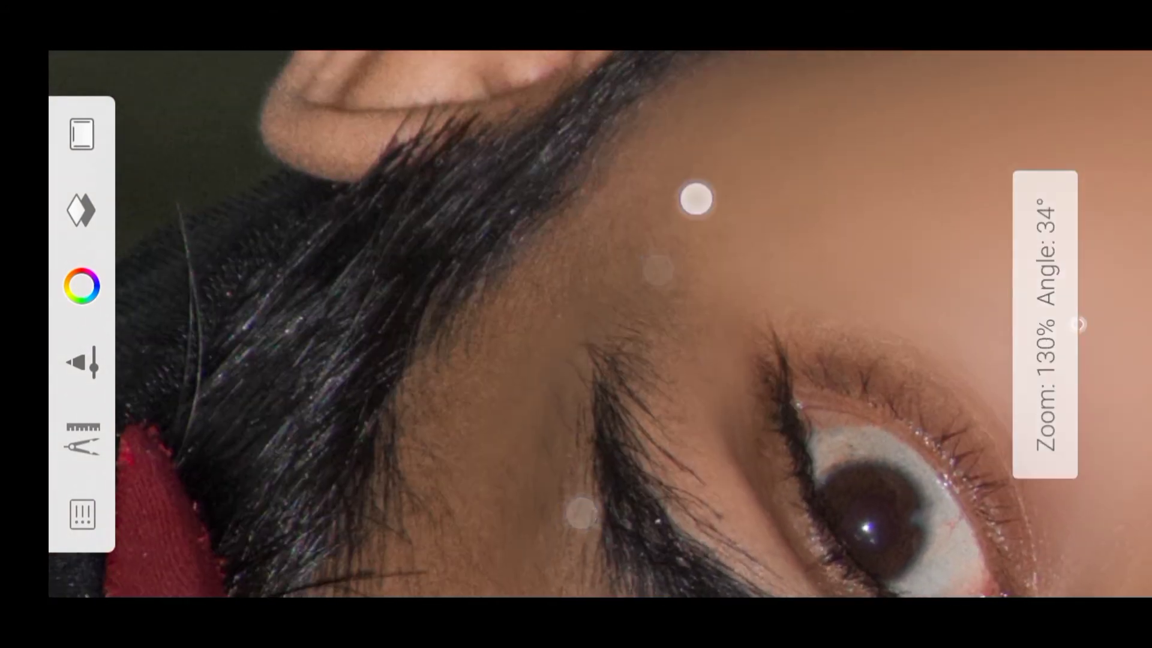
drag(485, 370, 506, 352)
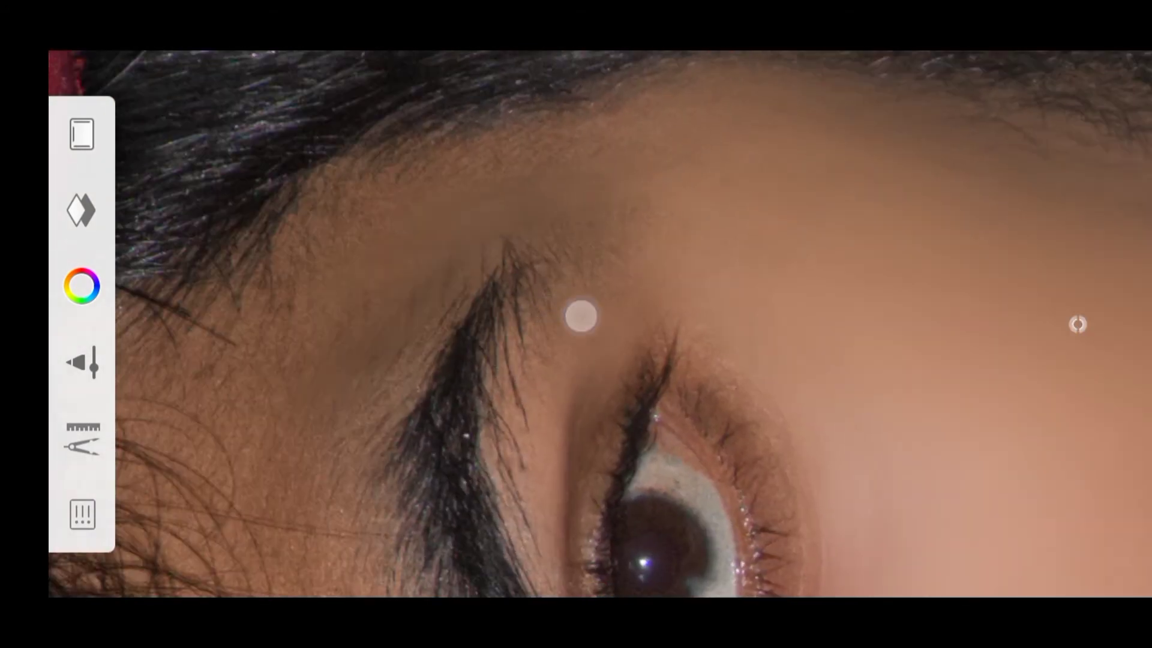
mouse_move(580, 315)
mouse_down()
mouse_move(698, 259)
mouse_move(711, 194)
mouse_move(740, 193)
mouse_up()
Soften the skin around the nose and enlarge the smudge brush to 48.9.
mouse_move(686, 352)
mouse_down()
mouse_move(653, 390)
mouse_move(529, 411)
mouse_move(577, 460)
mouse_up()
mouse_move(559, 338)
mouse_down()
mouse_move(664, 404)
mouse_move(650, 250)
mouse_up()
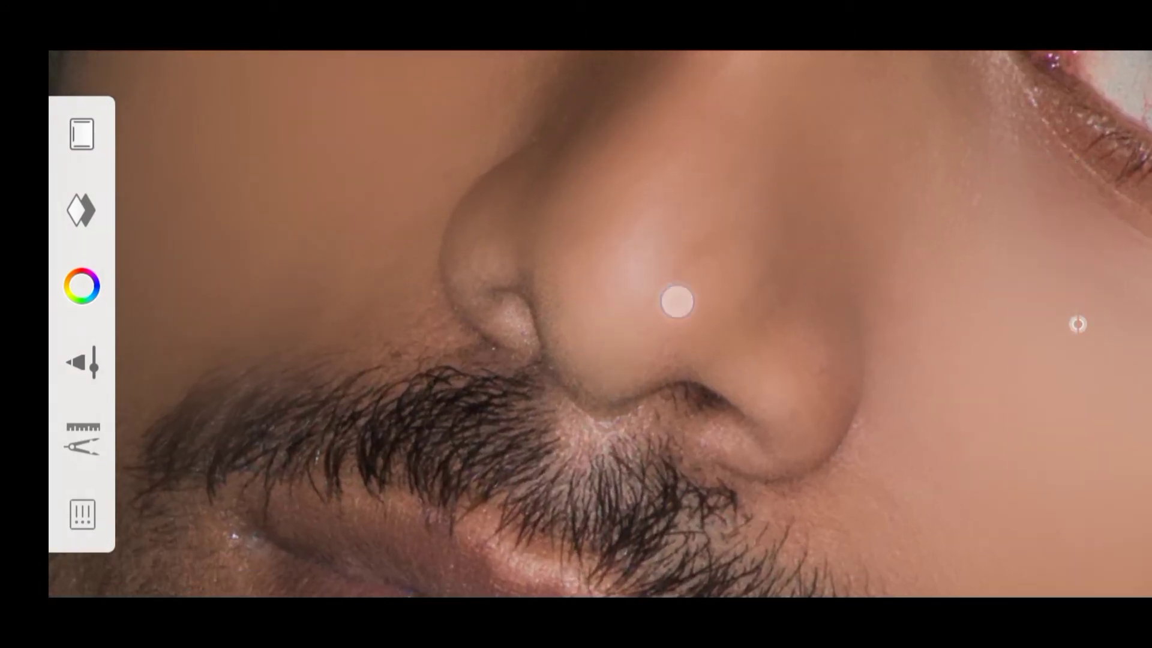
drag(676, 300, 672, 217)
drag(728, 342, 738, 489)
mouse_move(736, 247)
mouse_down()
mouse_move(630, 237)
mouse_move(597, 355)
mouse_move(661, 461)
mouse_up()
mouse_move(708, 159)
mouse_down()
mouse_move(761, 311)
mouse_move(676, 208)
mouse_move(576, 210)
mouse_up()
click(1077, 324)
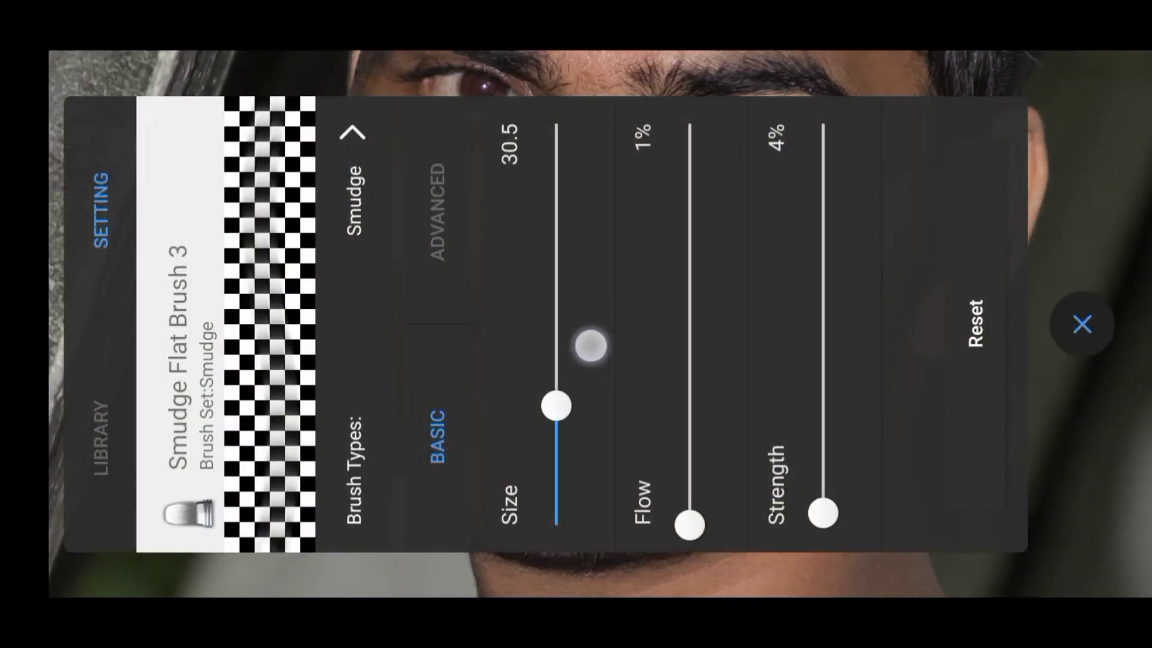
drag(568, 402, 596, 331)
Smooth the chin skin below the lower lip.
click(1082, 324)
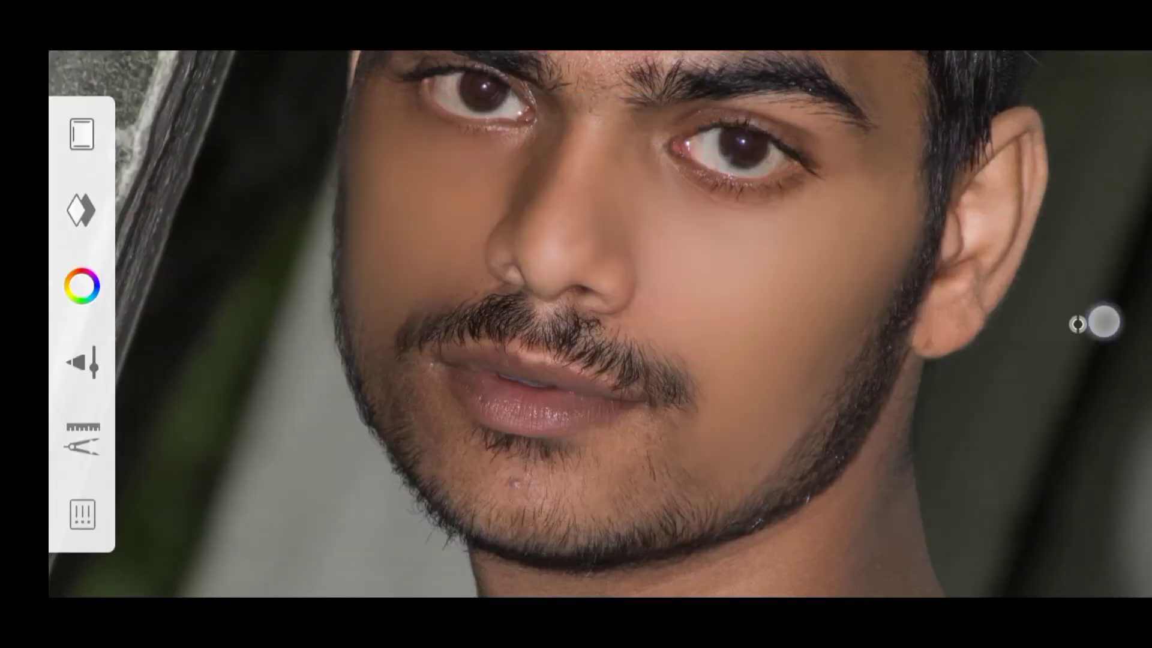
mouse_move(685, 223)
mouse_down()
mouse_move(565, 186)
mouse_move(732, 155)
mouse_move(617, 337)
mouse_up()
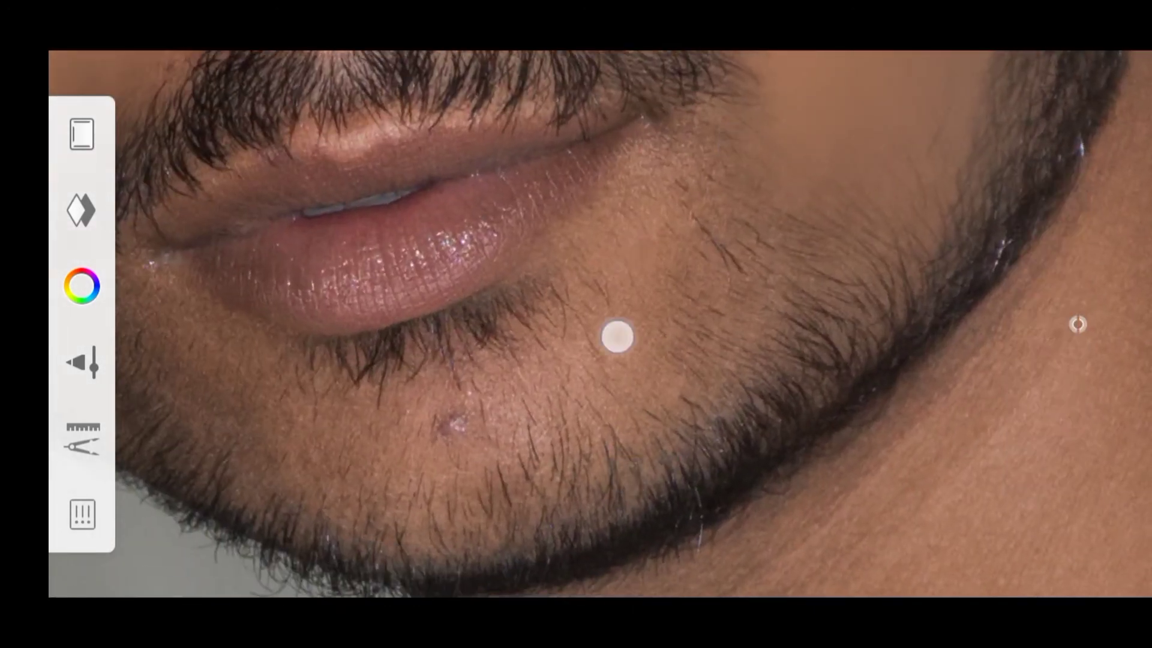
drag(600, 262, 727, 190)
drag(620, 372, 709, 185)
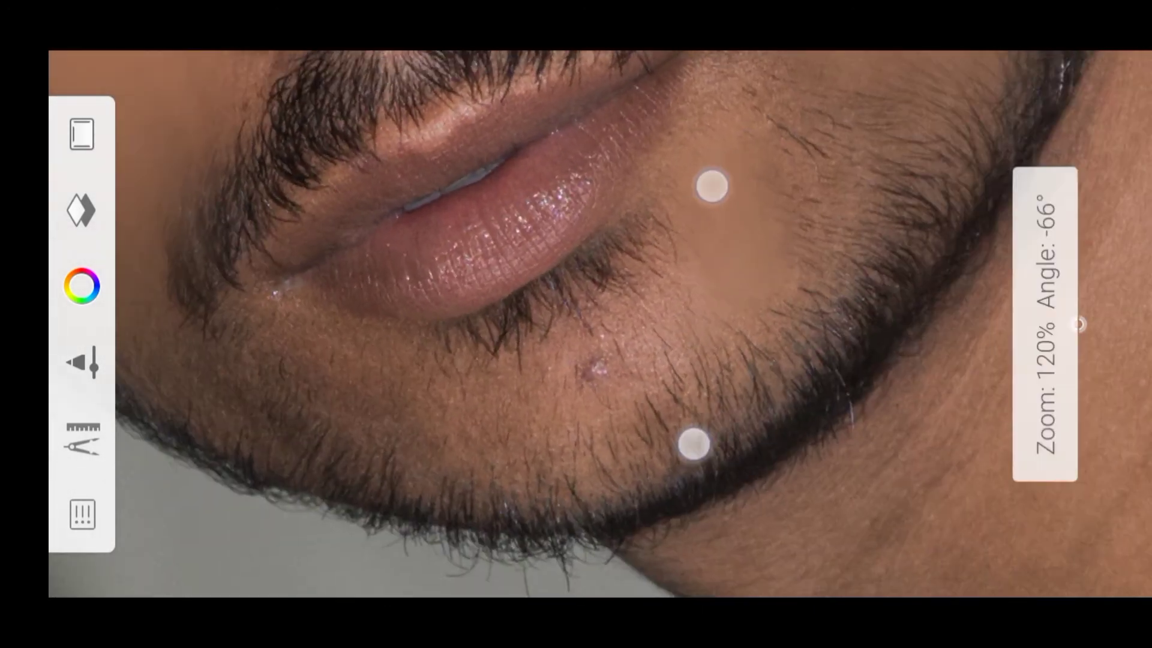
drag(714, 273, 774, 195)
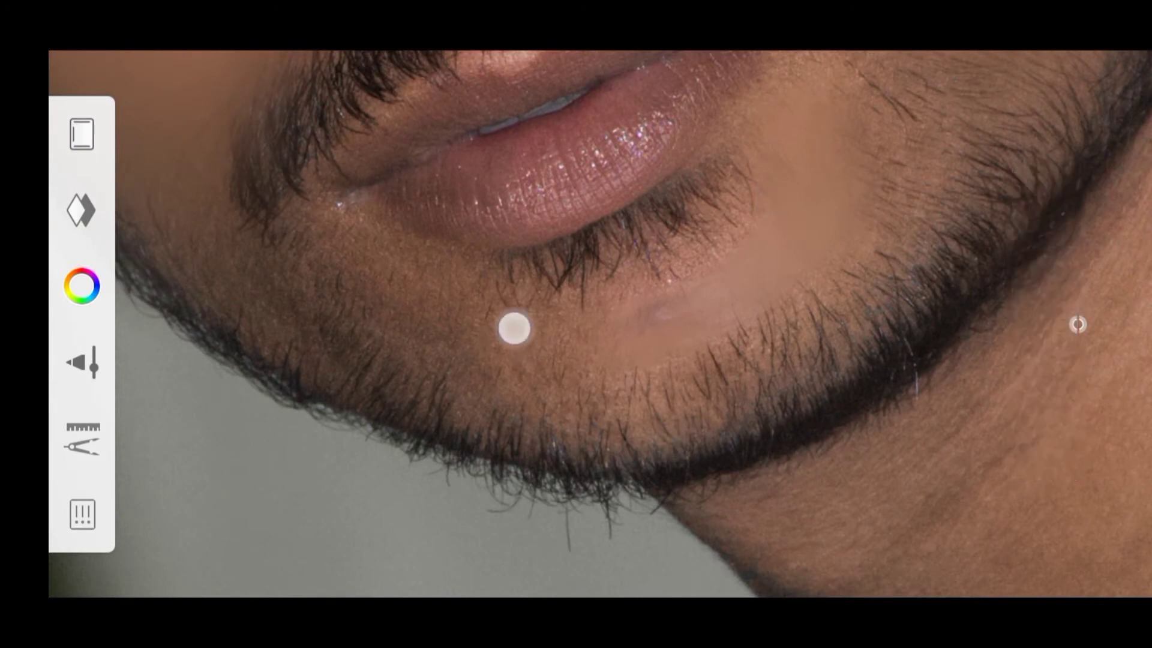
mouse_move(663, 300)
mouse_down()
mouse_move(727, 216)
mouse_move(694, 224)
mouse_move(673, 249)
mouse_move(730, 229)
mouse_move(642, 192)
mouse_move(594, 226)
mouse_move(702, 228)
mouse_move(669, 163)
mouse_move(681, 208)
mouse_move(757, 267)
mouse_up()
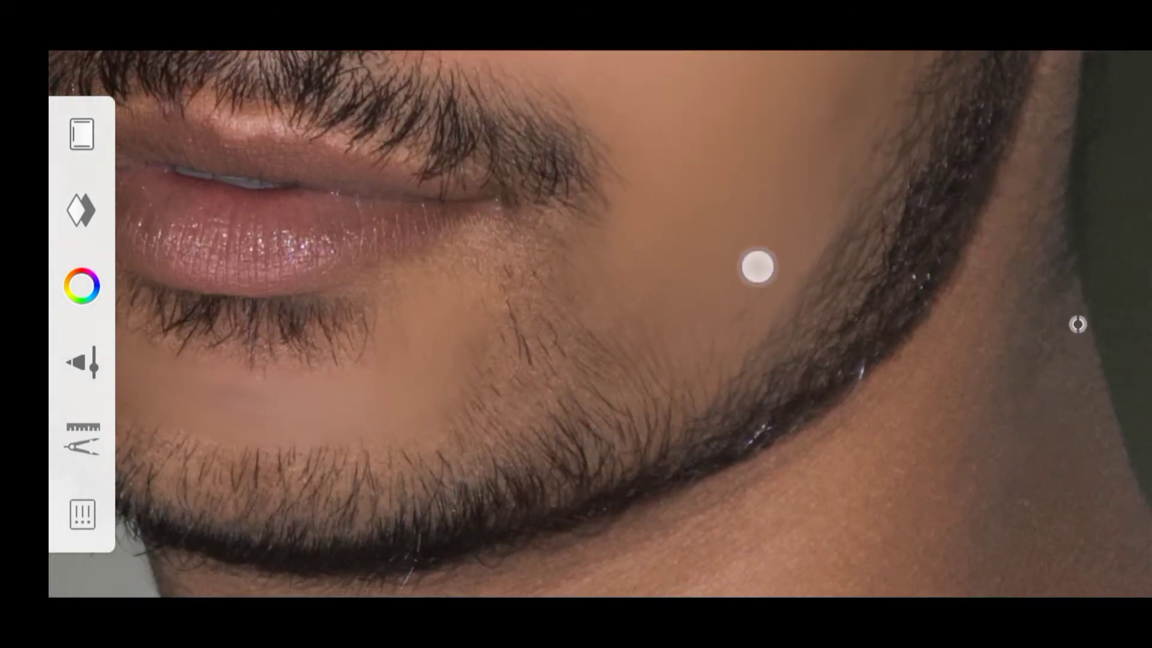
Soften around the lips and nose, then frame the eyes and forehead.
mouse_move(725, 312)
mouse_down()
mouse_move(743, 224)
mouse_move(722, 226)
mouse_move(655, 162)
mouse_move(705, 154)
mouse_up()
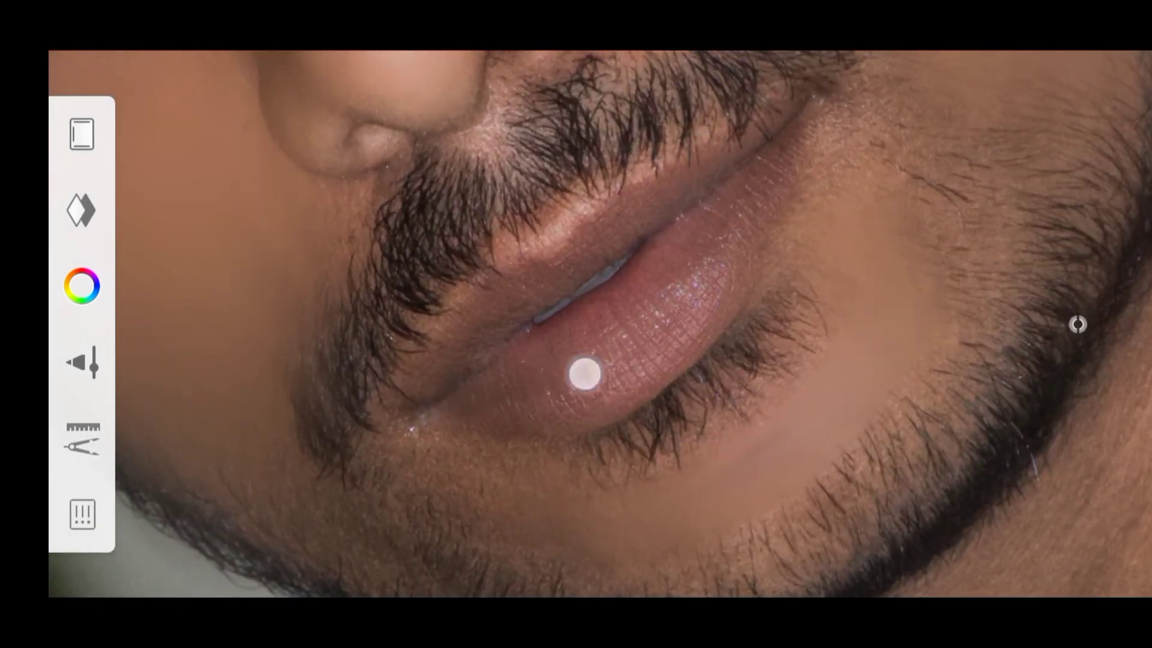
drag(710, 193, 627, 202)
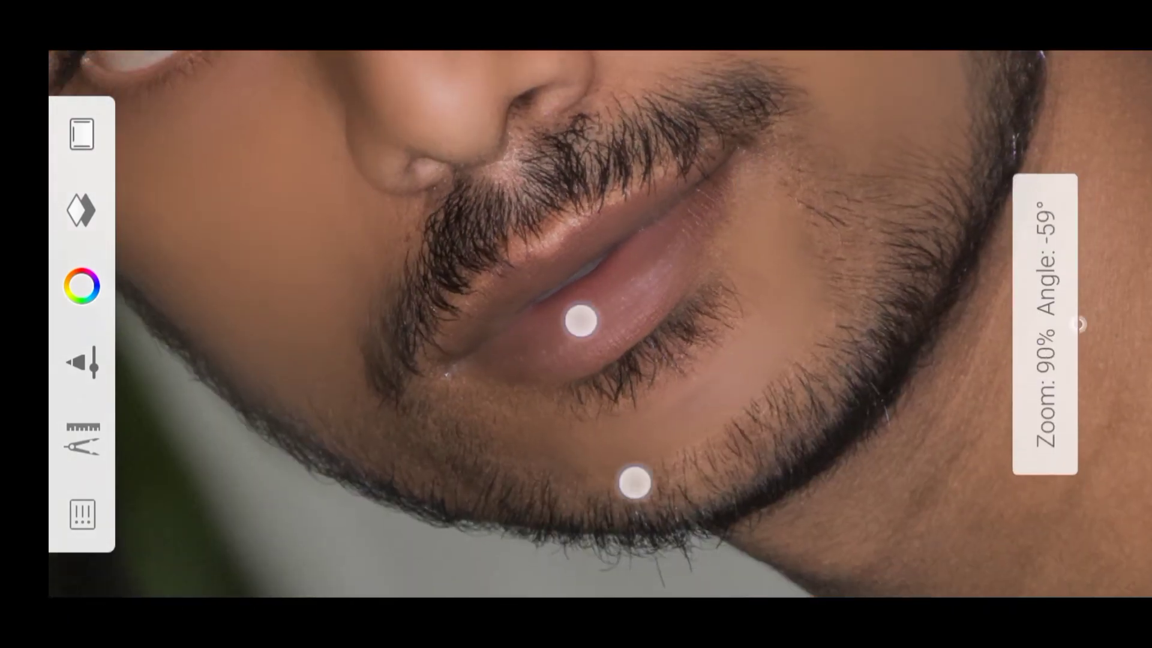
drag(659, 473, 622, 371)
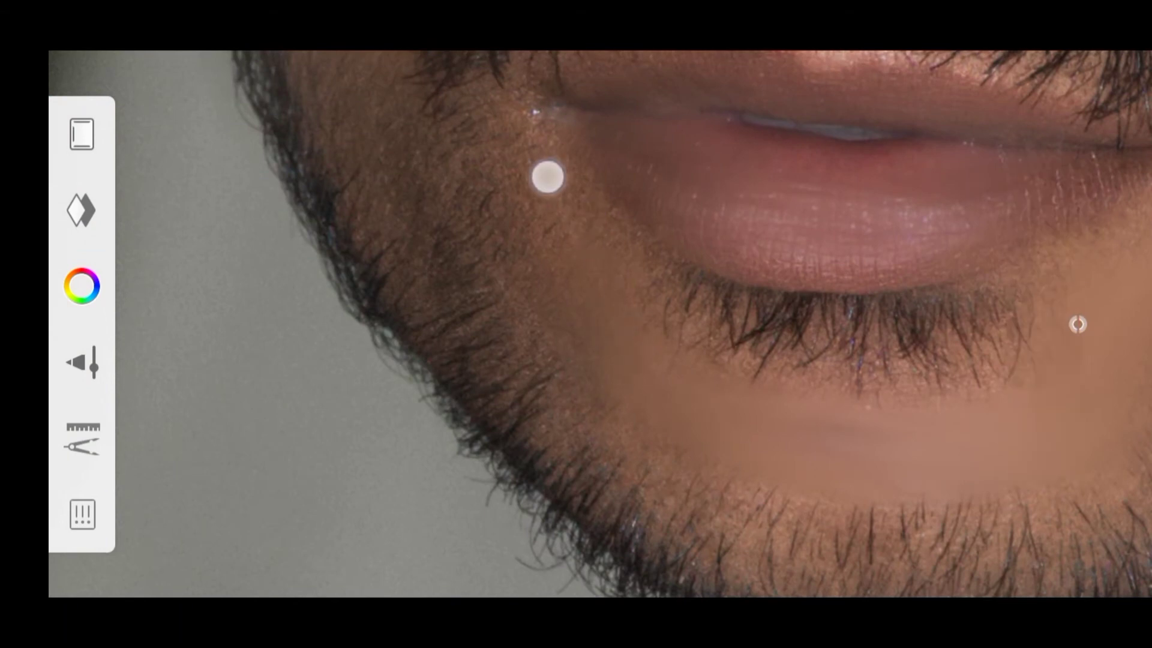
mouse_move(545, 180)
mouse_down()
mouse_move(671, 185)
mouse_move(604, 292)
mouse_up()
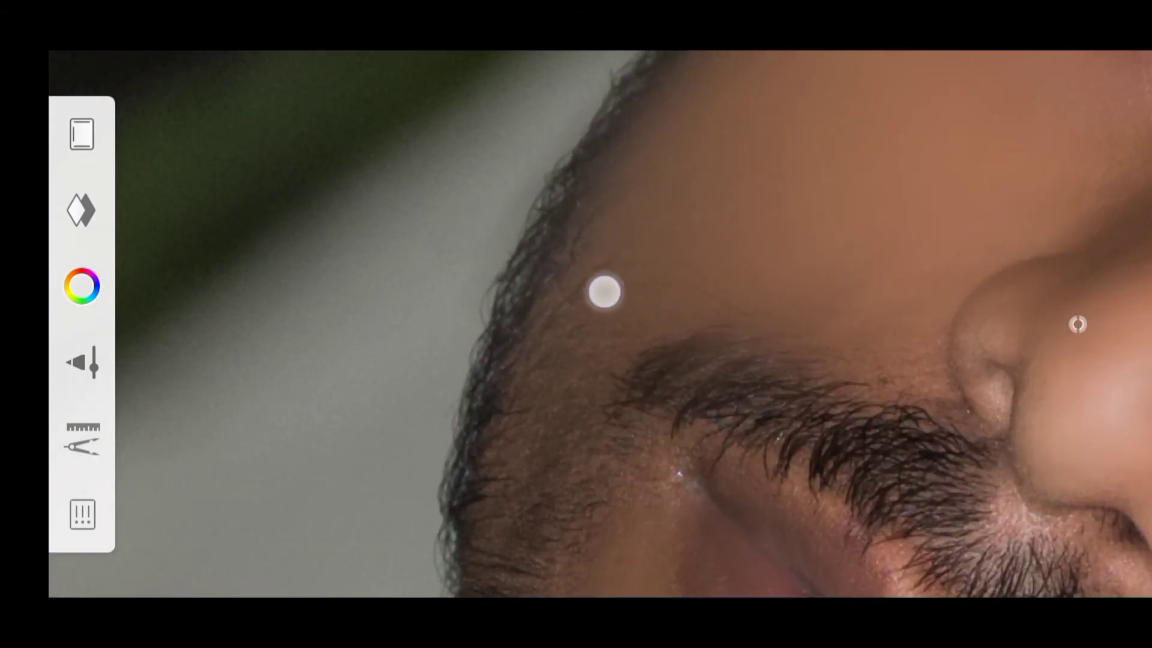
mouse_move(563, 379)
mouse_down()
mouse_move(606, 452)
mouse_move(620, 385)
mouse_move(593, 388)
mouse_move(616, 351)
mouse_up()
drag(730, 241, 713, 172)
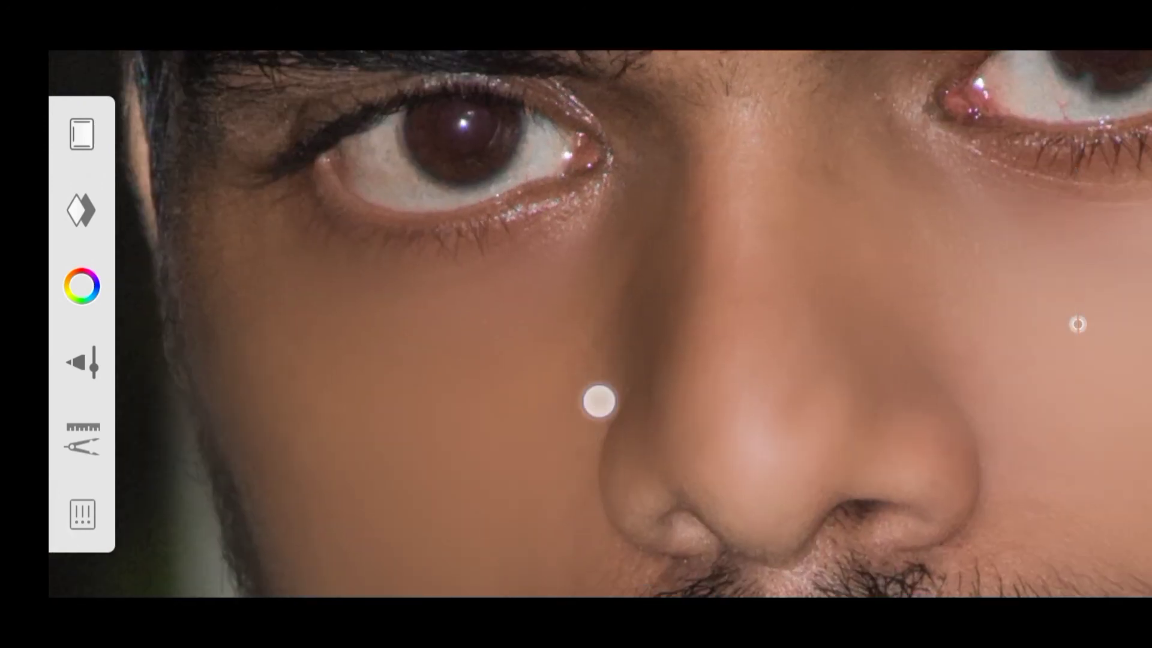
mouse_move(598, 400)
mouse_down()
mouse_move(612, 491)
mouse_move(663, 442)
mouse_move(676, 319)
mouse_move(625, 428)
mouse_move(707, 416)
mouse_move(633, 229)
mouse_up()
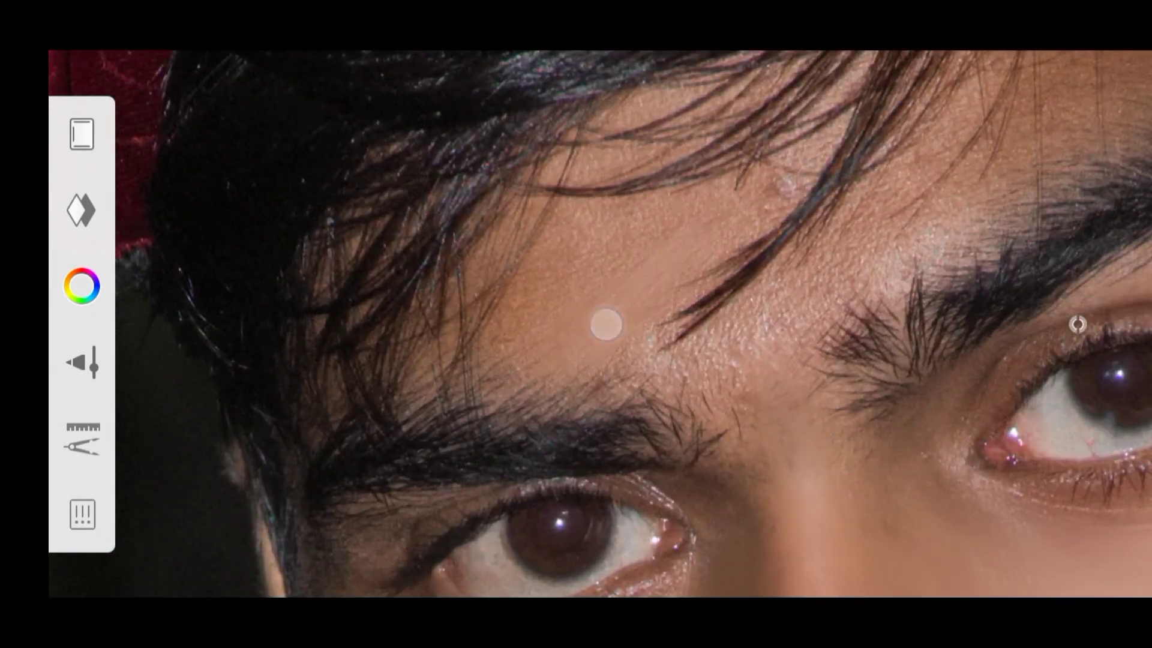
drag(606, 324, 746, 207)
Set the smudge brush size to 76.7, keeping 1% flow and 4% strength.
click(1077, 325)
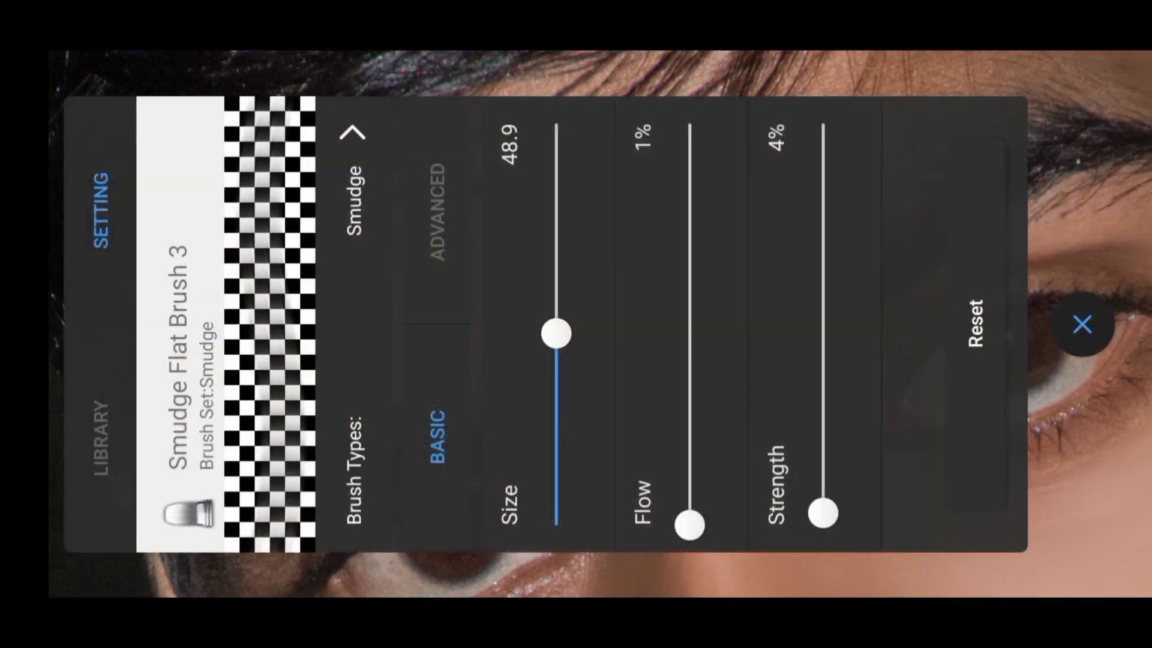
drag(585, 398, 555, 399)
click(1082, 324)
Smooth the forehead skin between the hair strands above the eyebrow.
mouse_move(694, 426)
mouse_down()
mouse_move(615, 388)
mouse_move(647, 344)
mouse_up()
drag(734, 301, 712, 162)
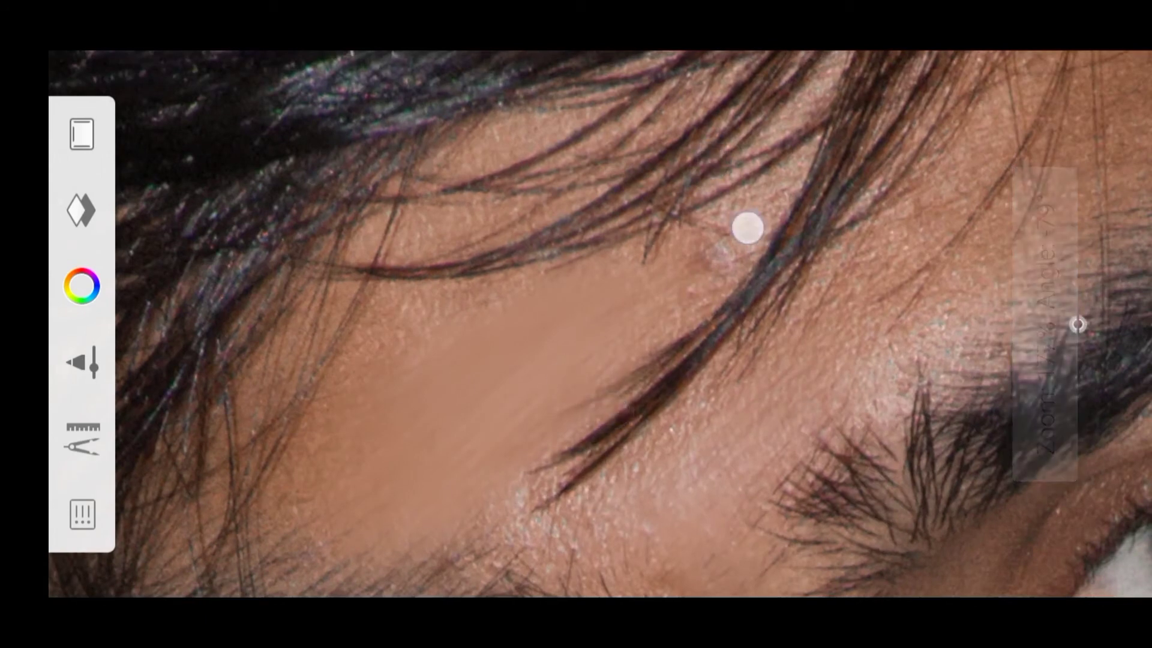
drag(630, 417, 575, 339)
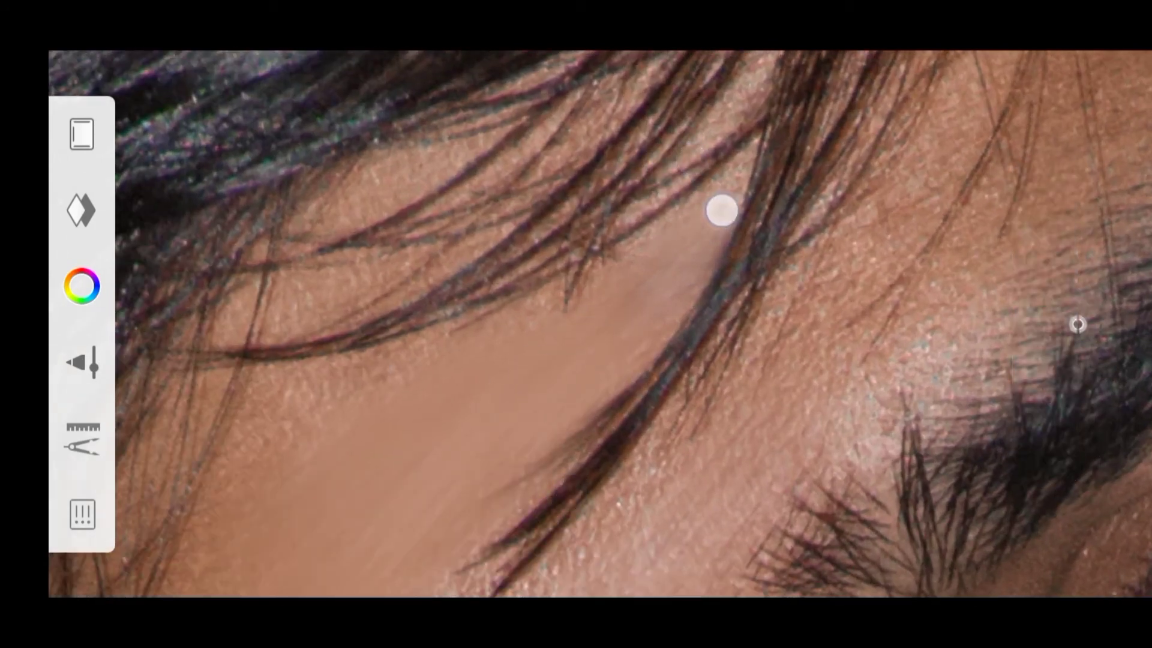
drag(725, 253, 656, 249)
drag(638, 450, 479, 451)
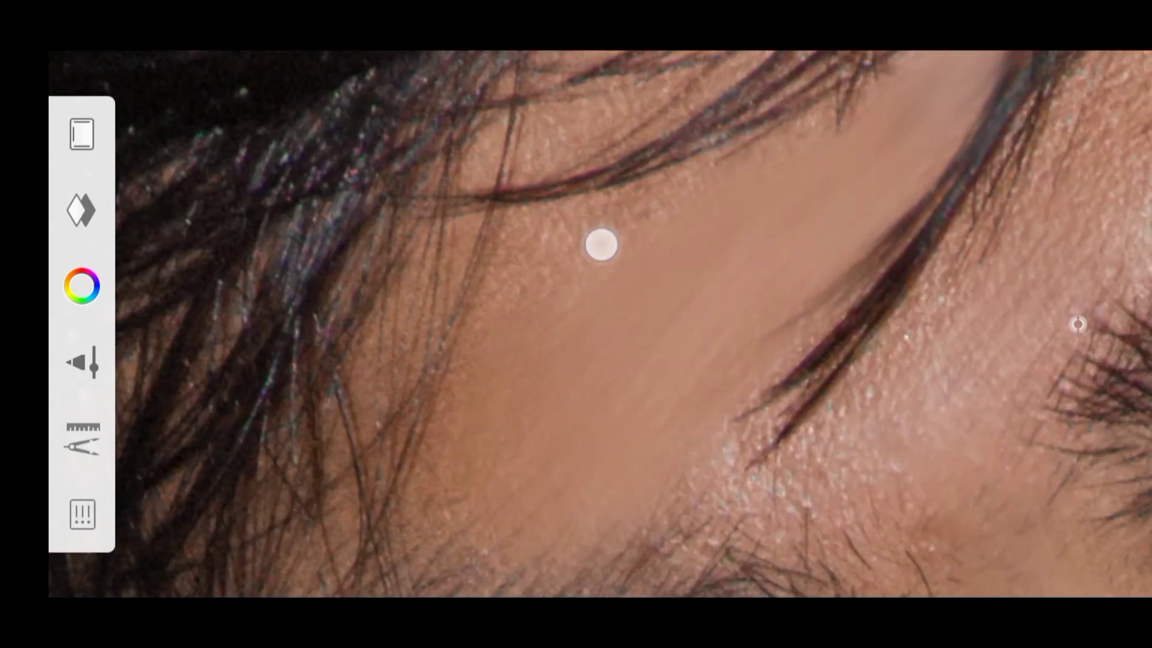
mouse_move(601, 245)
mouse_down()
mouse_move(731, 185)
mouse_move(636, 174)
mouse_up()
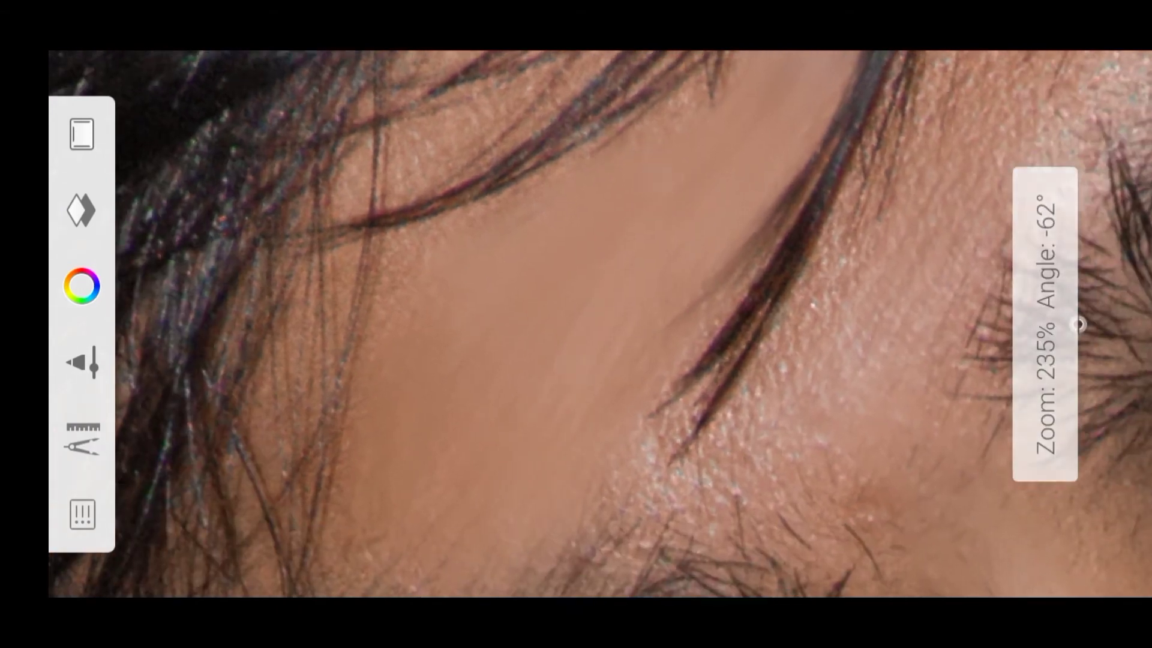
drag(566, 412, 627, 394)
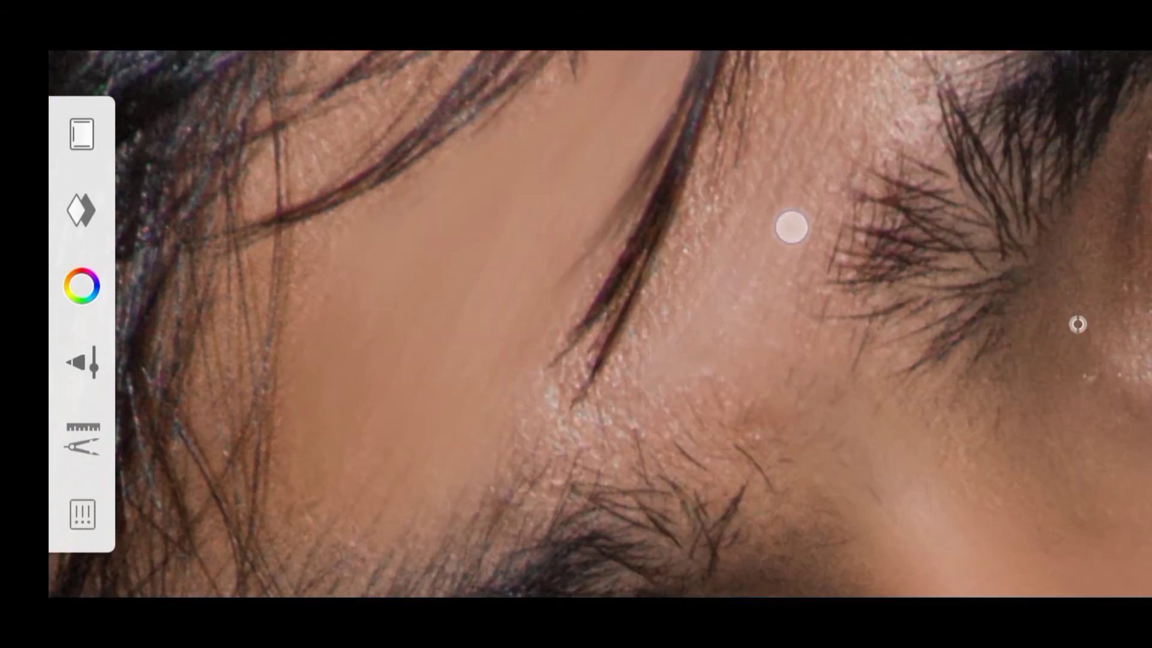
mouse_move(791, 227)
mouse_down()
mouse_move(701, 154)
mouse_move(683, 206)
mouse_move(726, 148)
mouse_up()
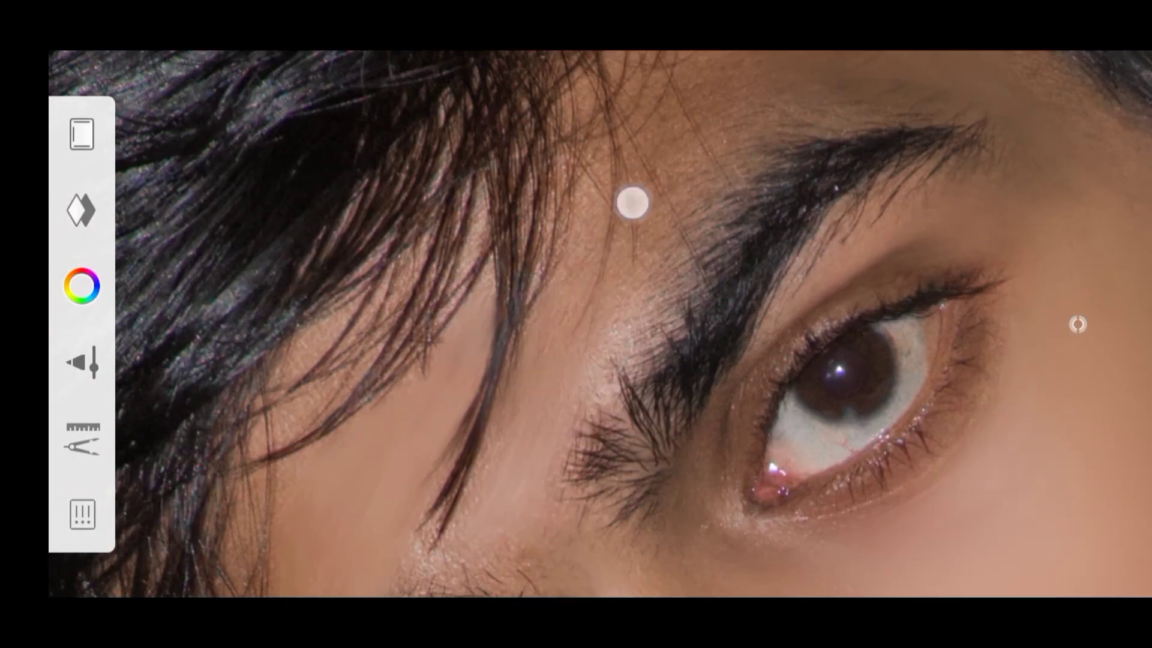
mouse_move(630, 201)
mouse_down()
mouse_move(468, 364)
mouse_move(552, 378)
mouse_move(547, 506)
mouse_move(691, 442)
mouse_move(696, 468)
mouse_move(653, 440)
mouse_move(668, 352)
mouse_move(576, 452)
mouse_move(797, 465)
mouse_move(658, 275)
mouse_move(552, 317)
mouse_move(644, 288)
mouse_move(696, 384)
mouse_move(622, 231)
mouse_move(709, 326)
mouse_move(742, 277)
mouse_move(638, 192)
mouse_move(420, 175)
mouse_move(584, 250)
mouse_move(700, 158)
mouse_move(743, 151)
mouse_move(712, 154)
mouse_move(681, 270)
mouse_move(663, 221)
mouse_move(738, 211)
mouse_up()
Enlarge the smudge brush size and zoom in on the neck.
click(81, 363)
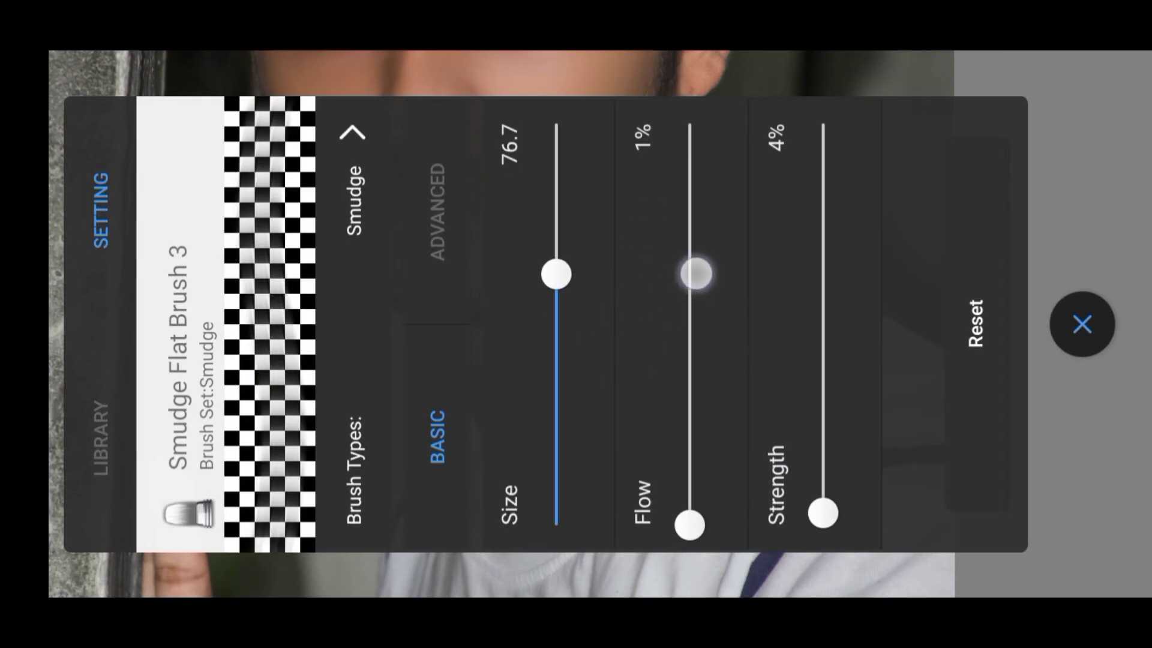
click(1082, 324)
drag(597, 489, 647, 332)
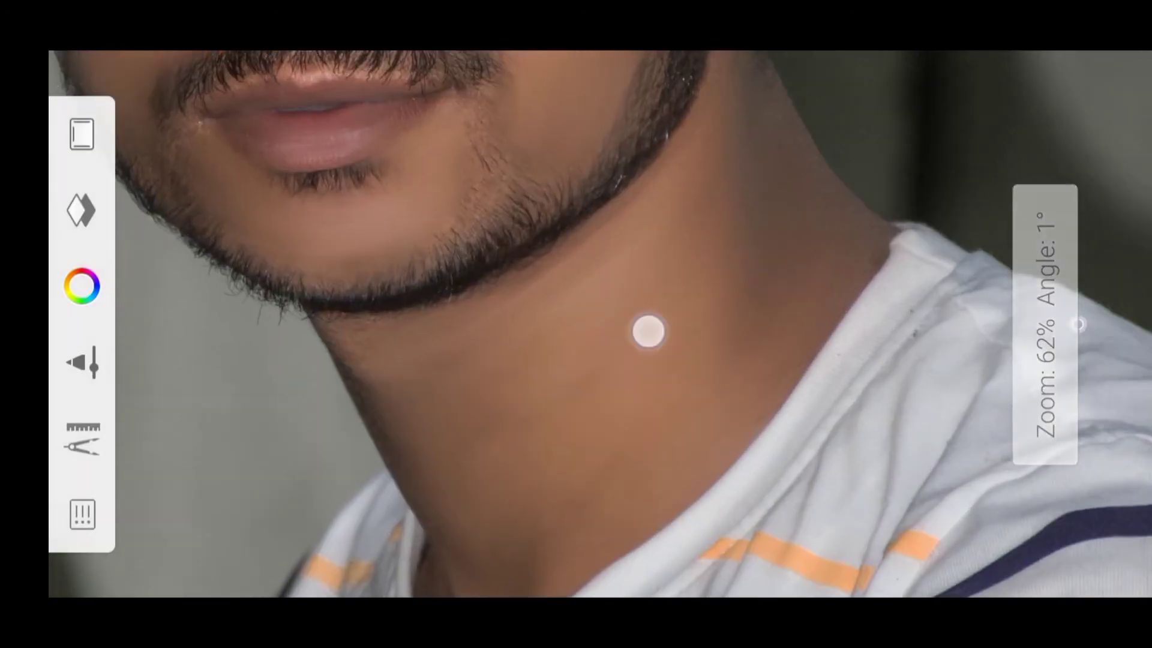
mouse_move(603, 281)
mouse_down()
mouse_move(508, 327)
mouse_move(489, 242)
mouse_up()
Move the view across the neck, chin, lips and hands, then recentre on the face.
drag(535, 378, 486, 351)
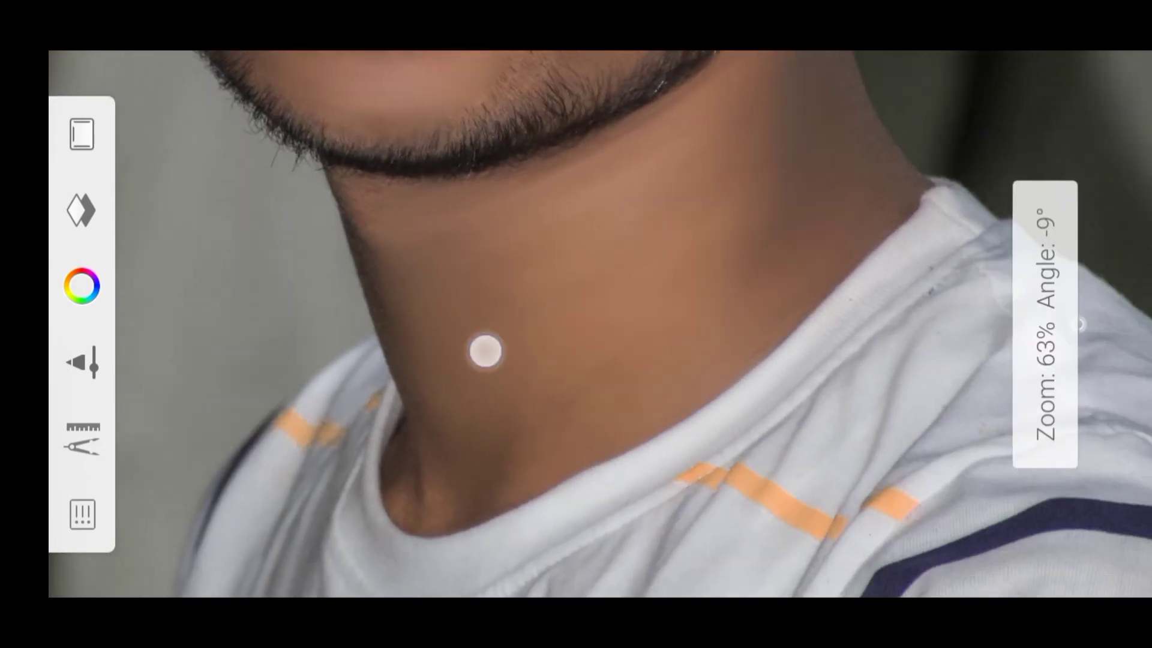
mouse_move(704, 219)
mouse_down()
mouse_move(653, 344)
mouse_move(725, 465)
mouse_up()
mouse_move(517, 316)
mouse_down()
mouse_move(607, 409)
mouse_move(558, 232)
mouse_move(684, 376)
mouse_up()
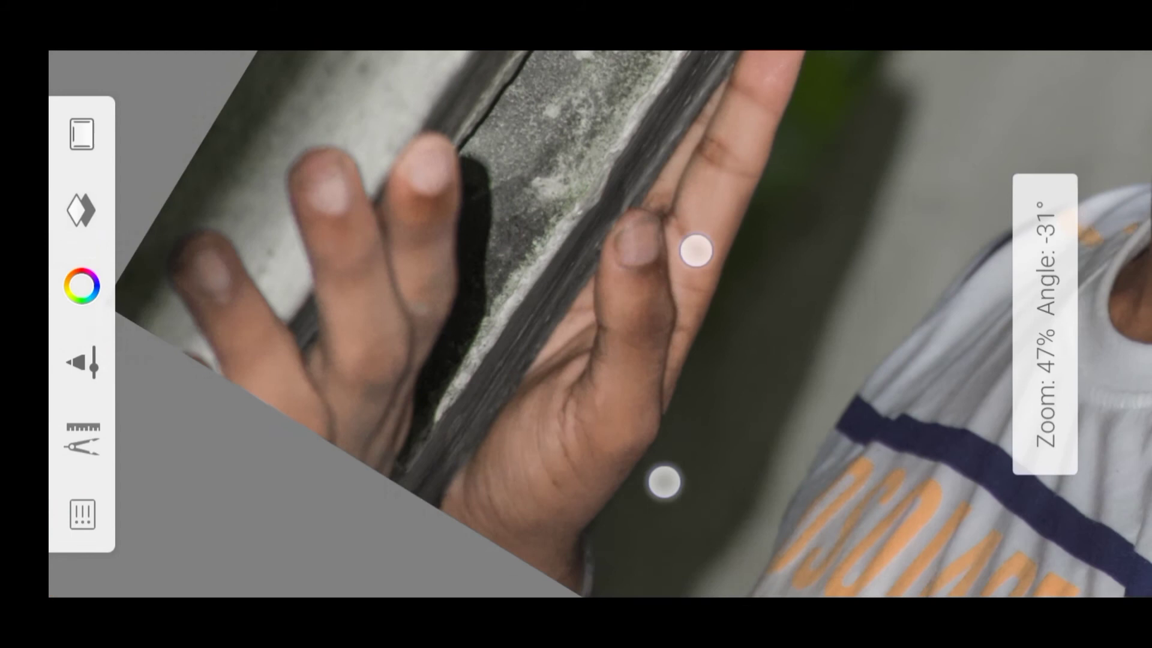
drag(663, 481, 358, 218)
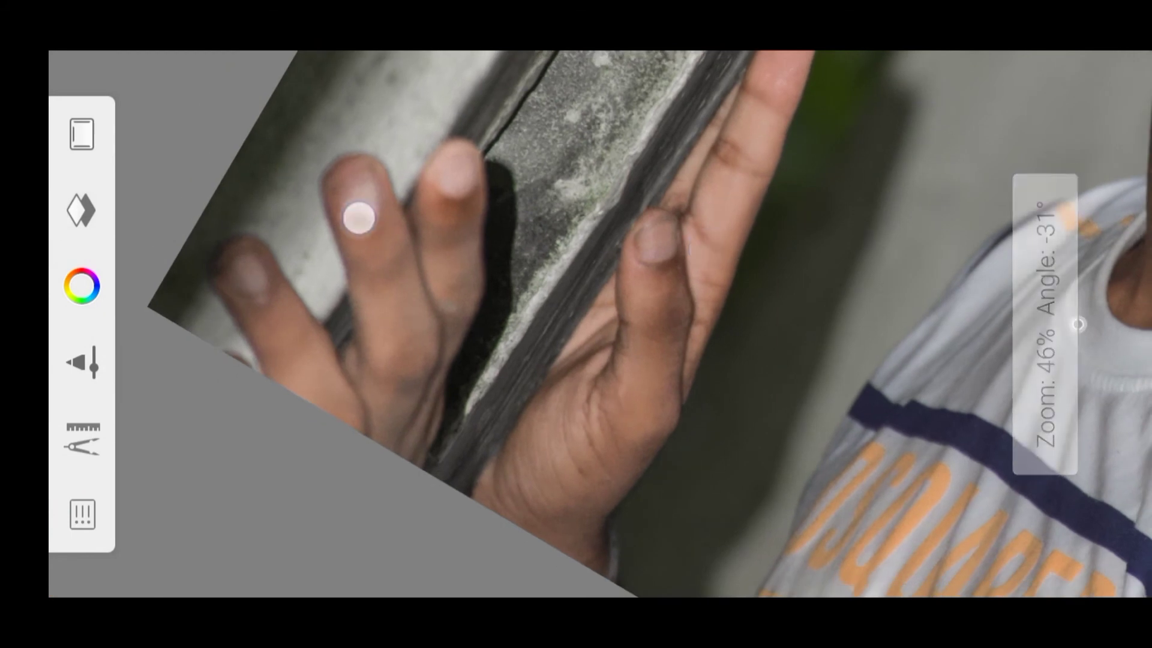
drag(542, 245, 535, 272)
drag(516, 470, 506, 488)
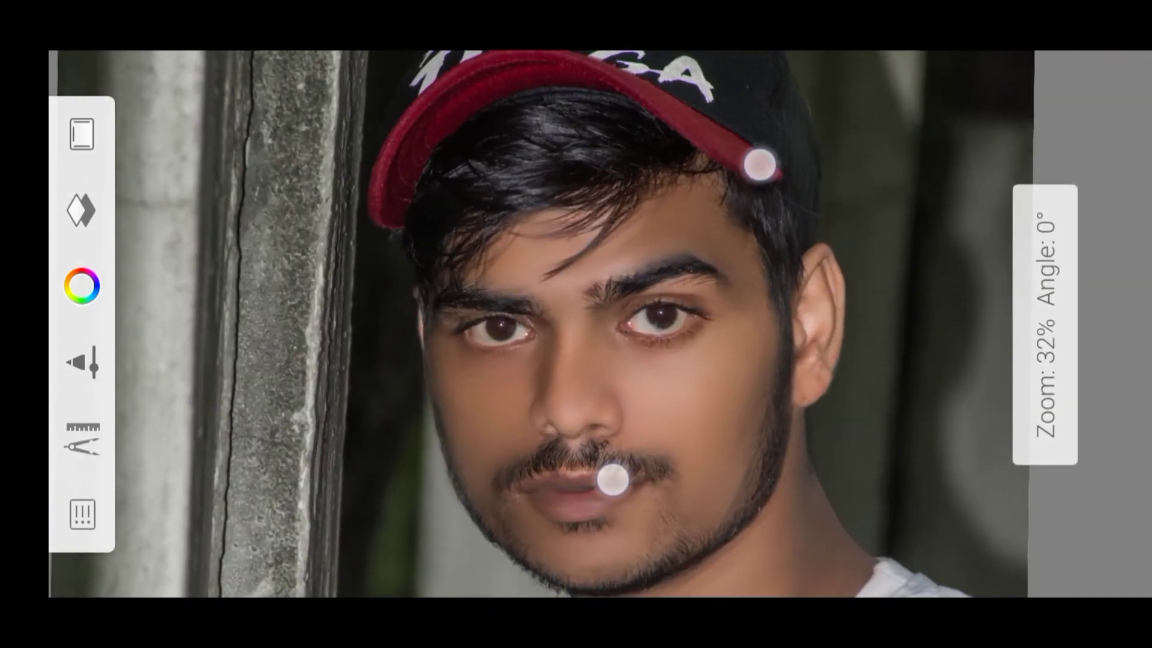
Save the retouched portrait to the device via Share > Save to device.
drag(611, 475, 605, 456)
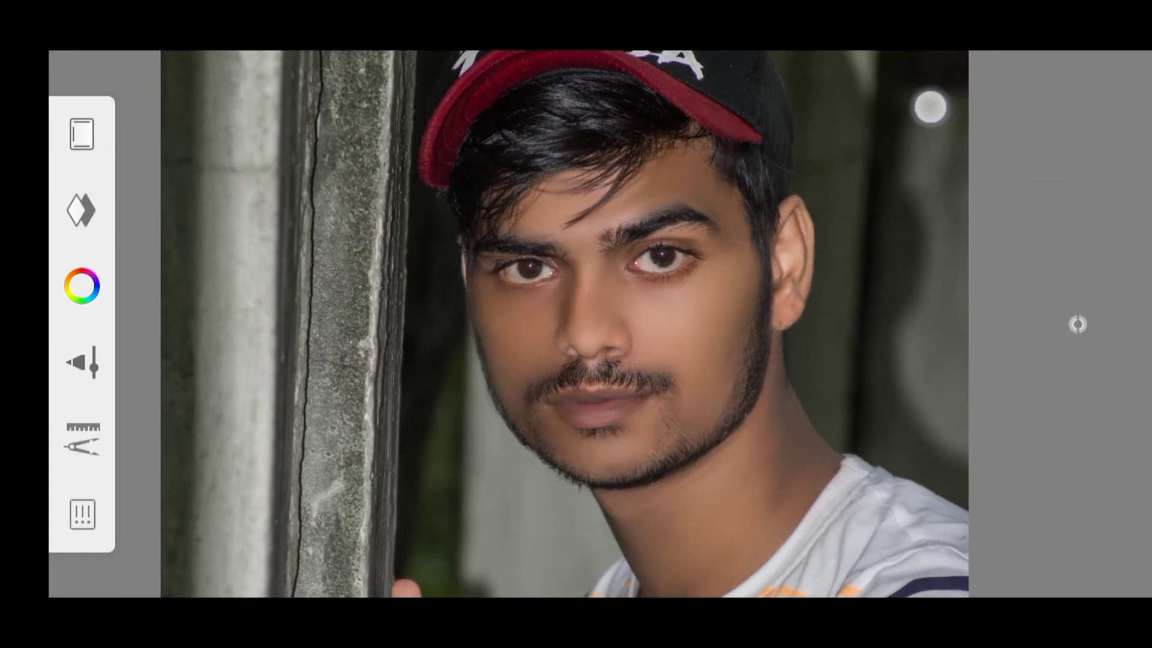
click(82, 514)
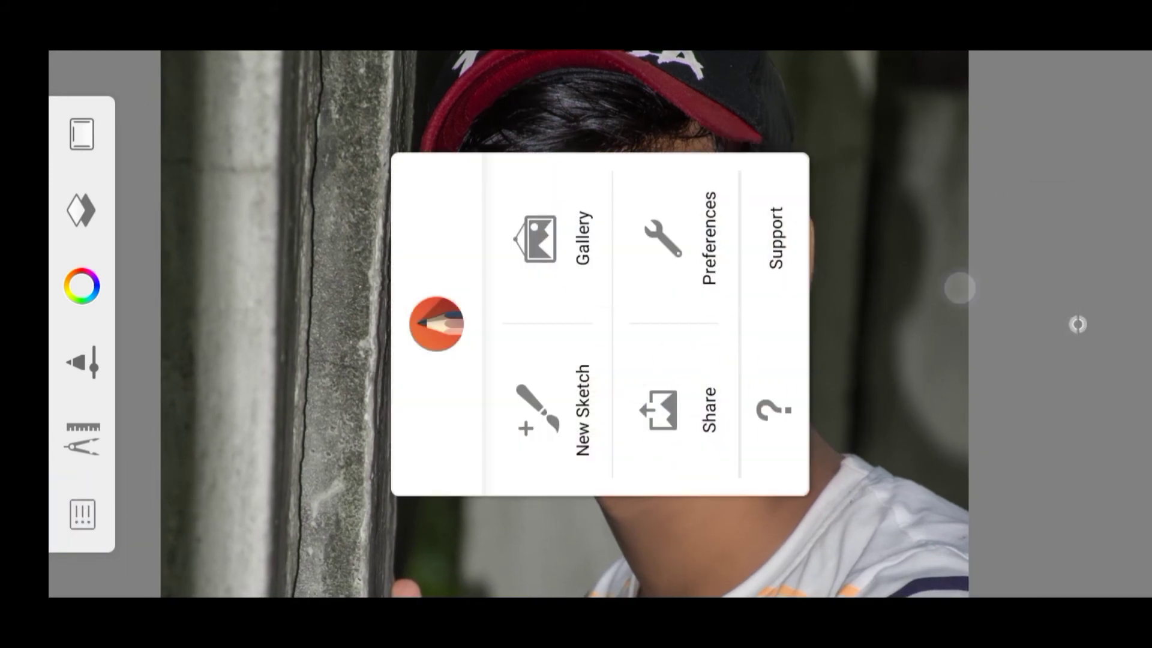
click(678, 410)
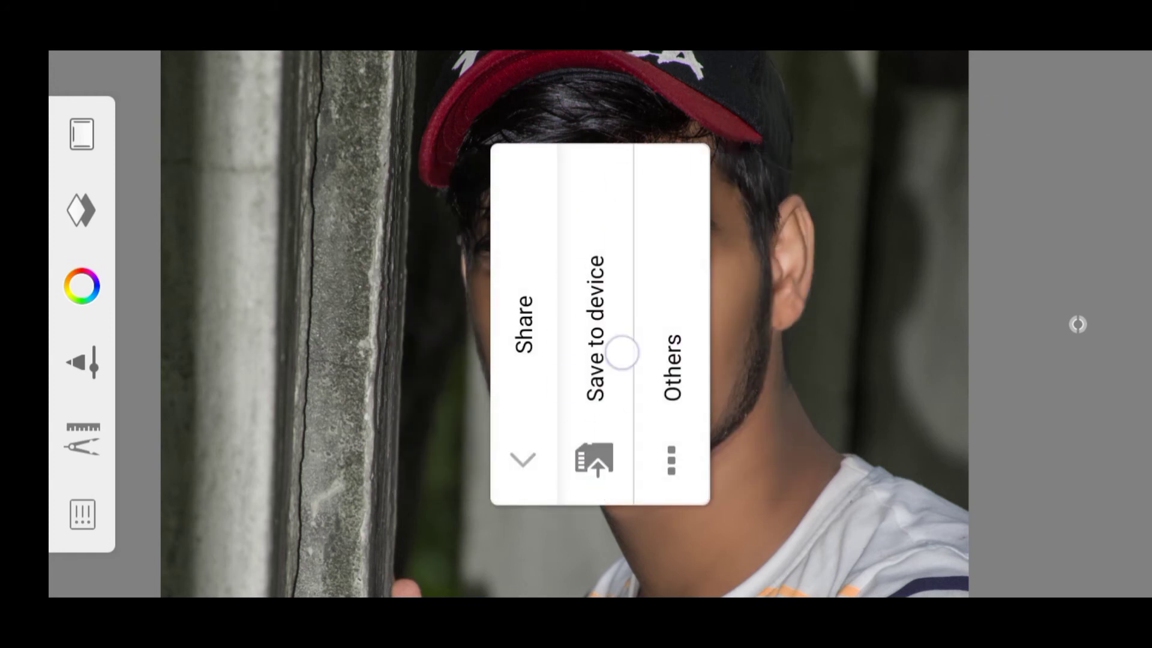
click(601, 288)
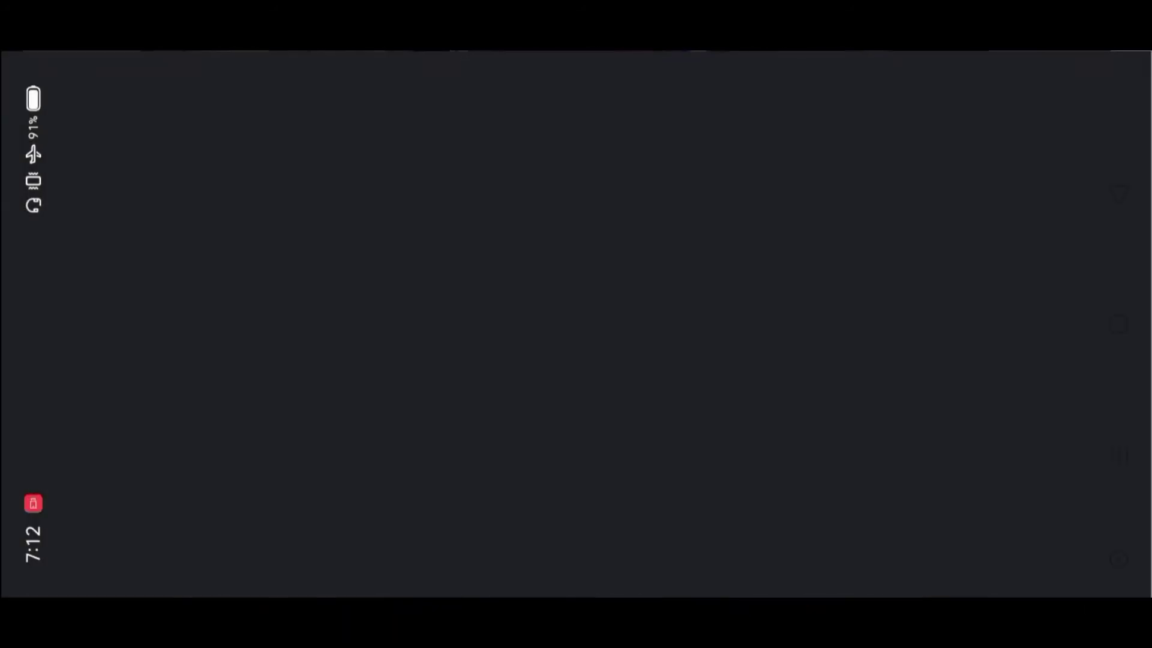
Go to the home screen and return to SketchBook.
click(1118, 324)
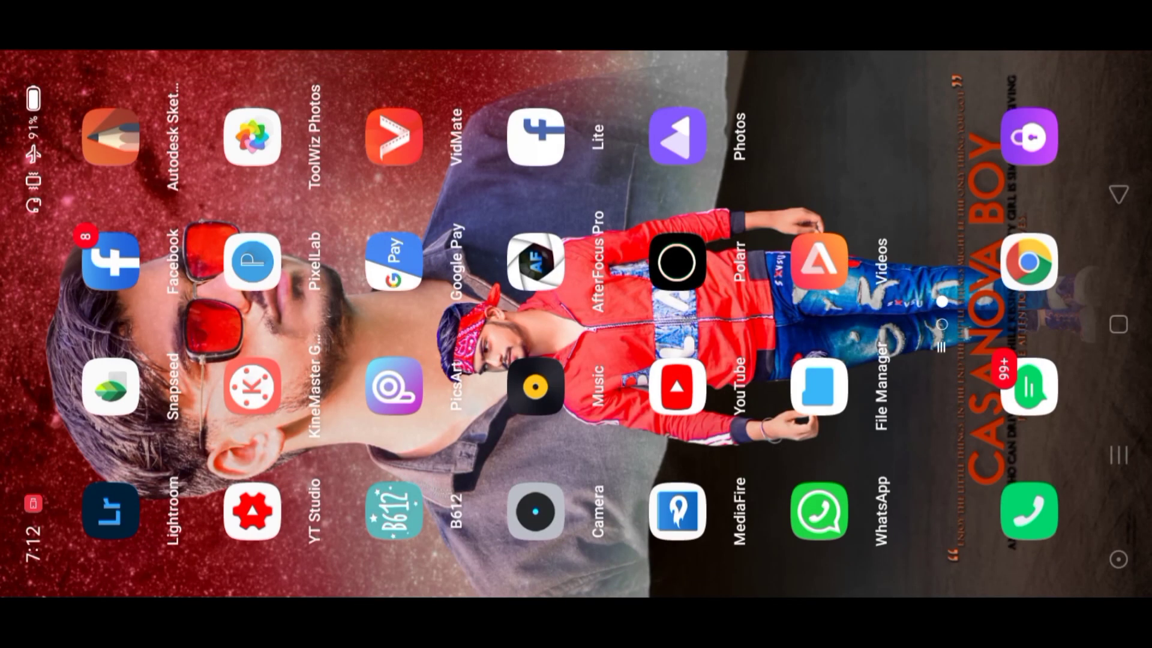
scroll(516, 324, down, 5)
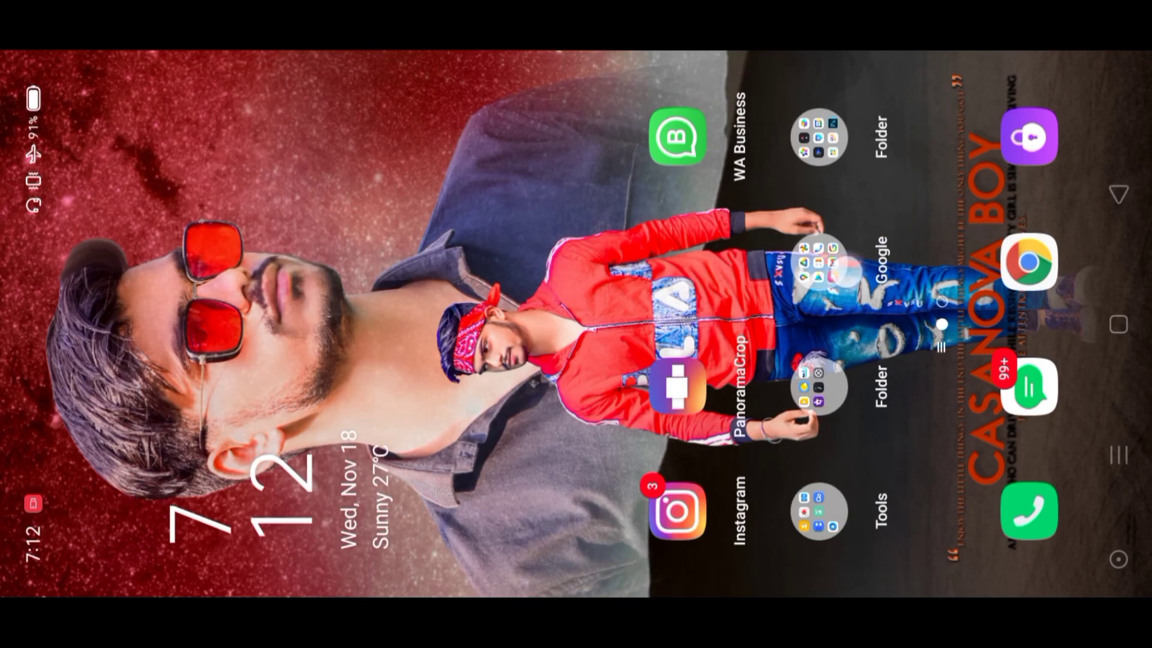
scroll(516, 324, up, 5)
click(124, 129)
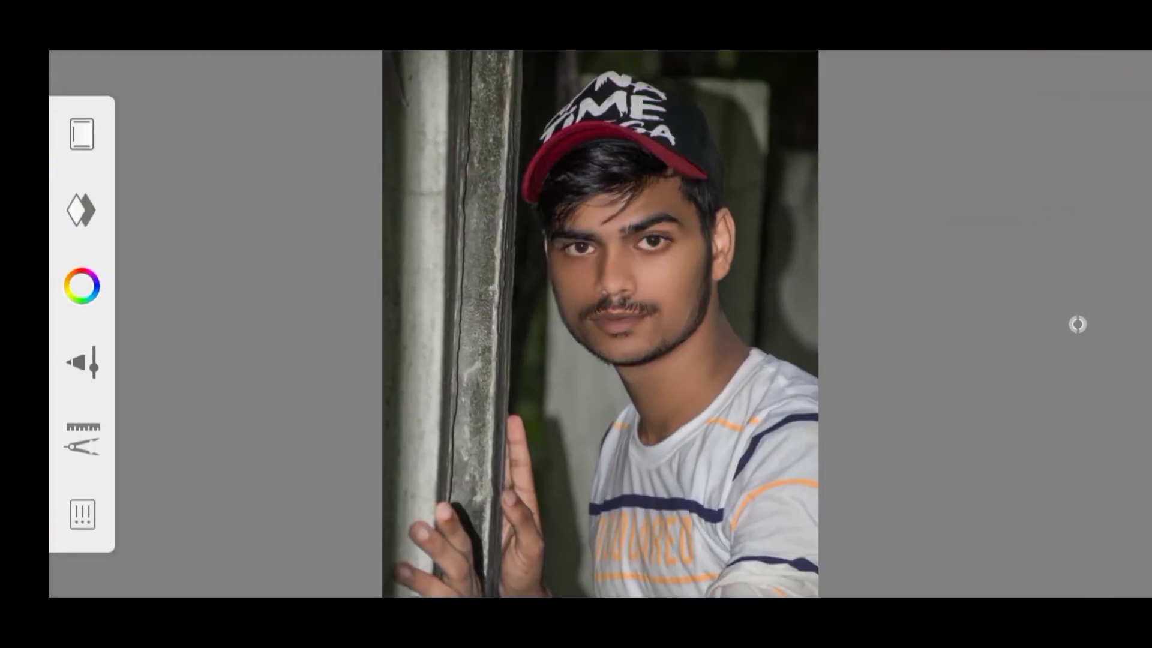
scroll(586, 432, up, 2)
scroll(629, 390, up, 3)
scroll(618, 420, up, 3)
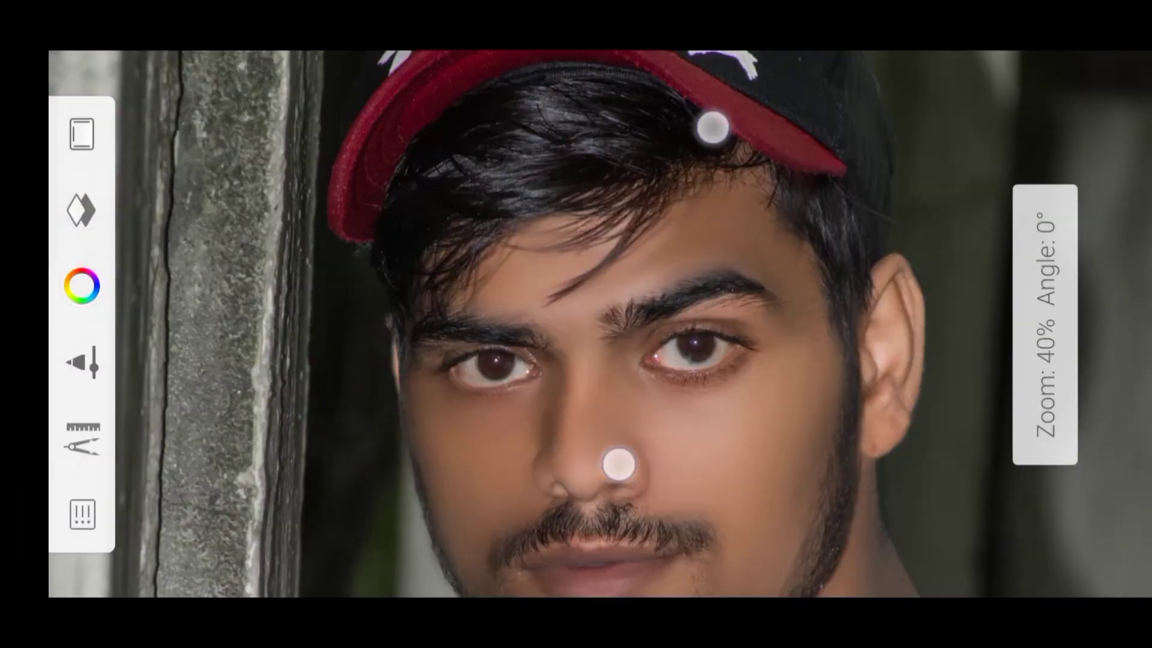
scroll(609, 438, down, 2)
scroll(630, 422, down, 2)
scroll(635, 442, up, 3)
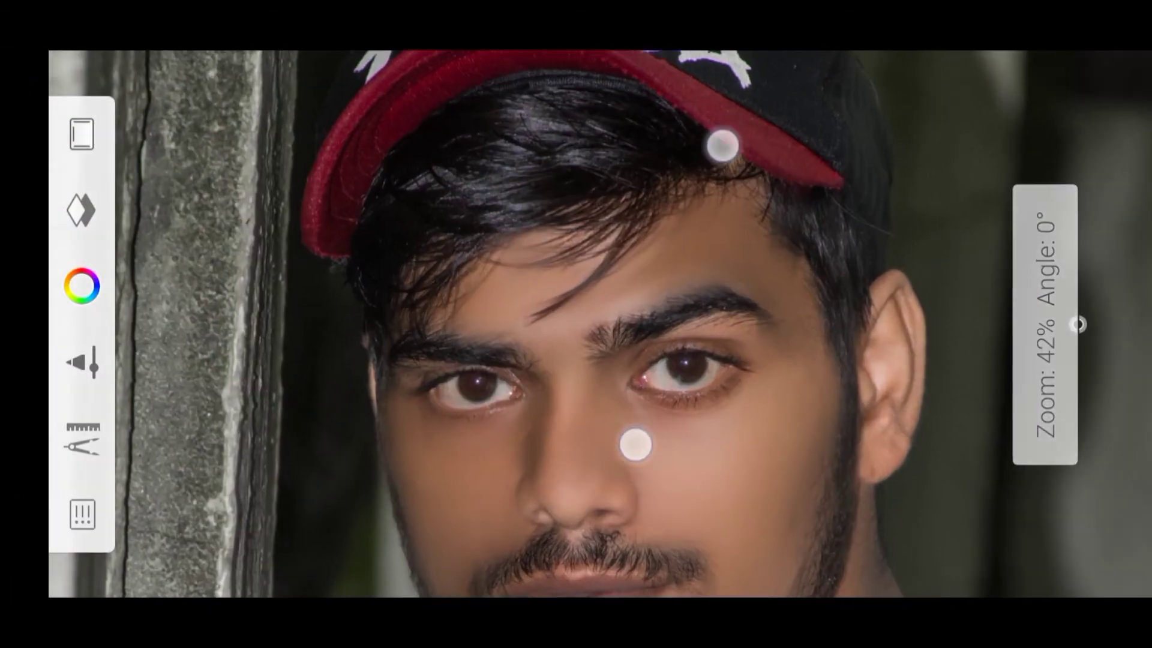
scroll(645, 471, up, 2)
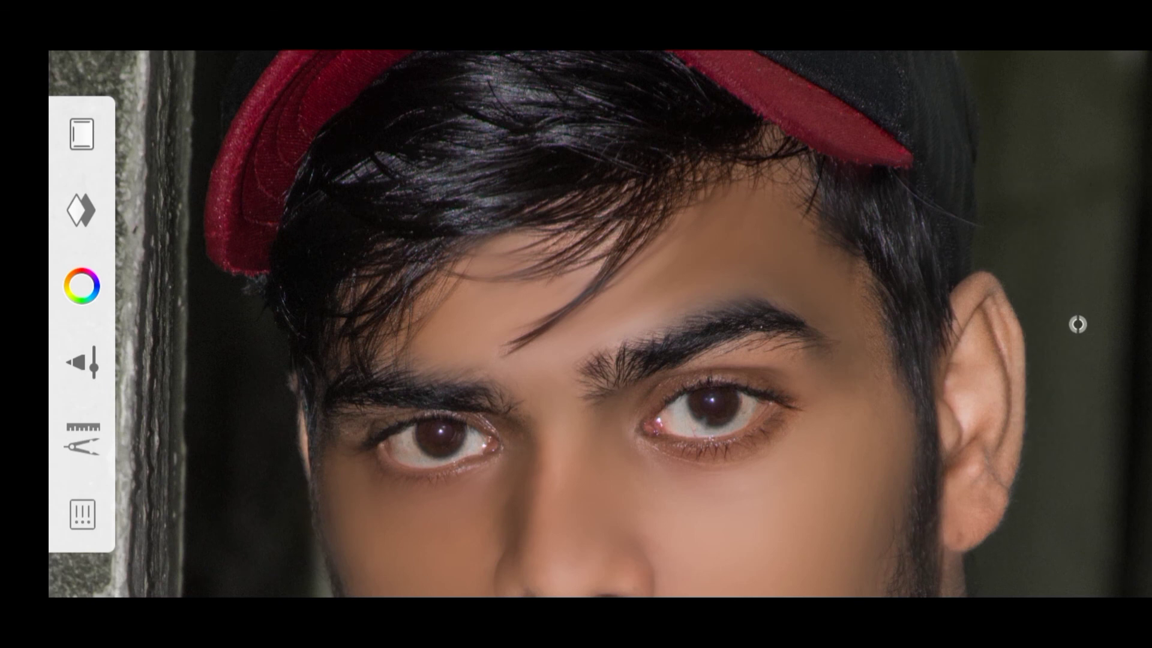